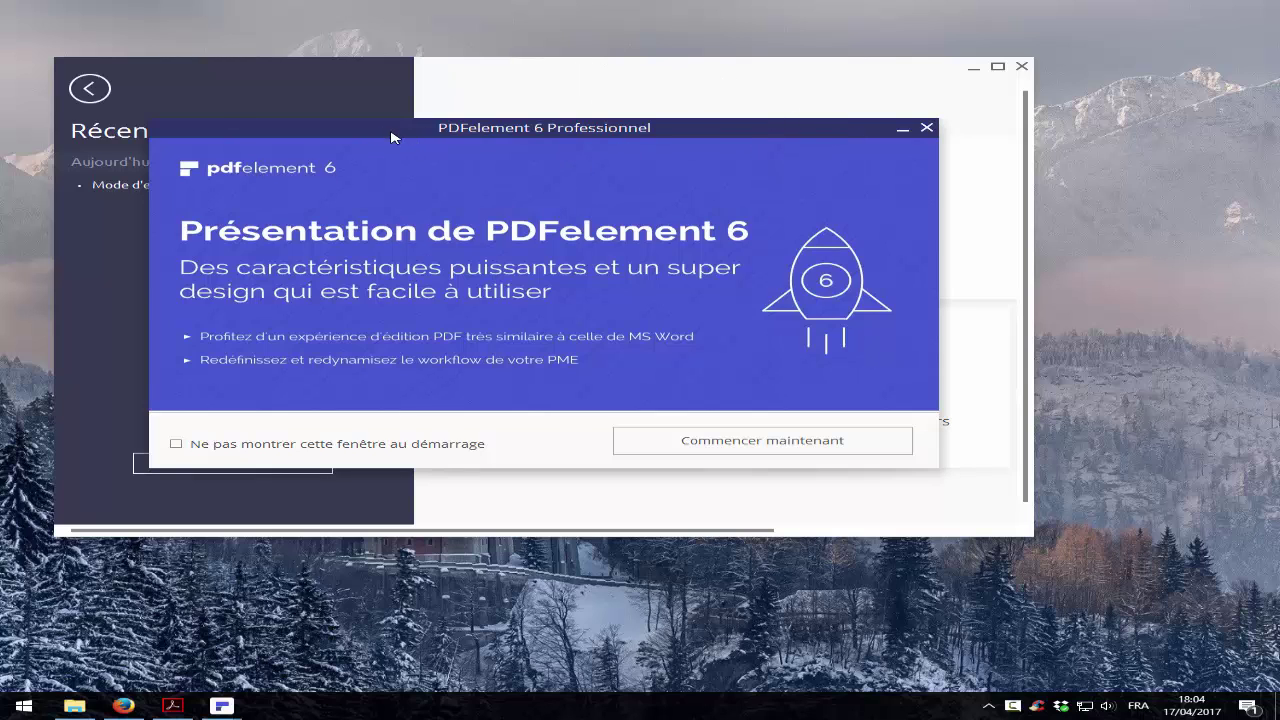
Dismiss the PDFelement 6 welcome presentation, then reposition and widen the start window to display the PDF tasks
left_click_drag(391, 137, 429, 154)
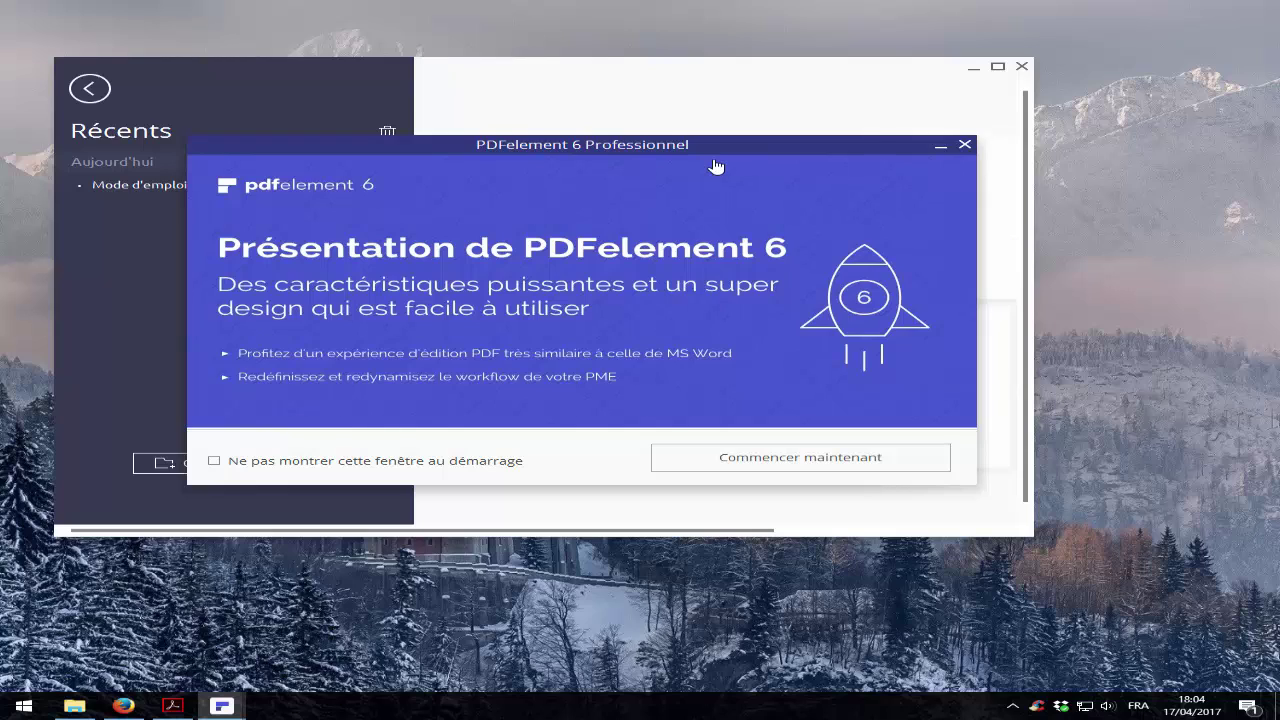
left_click(123, 705)
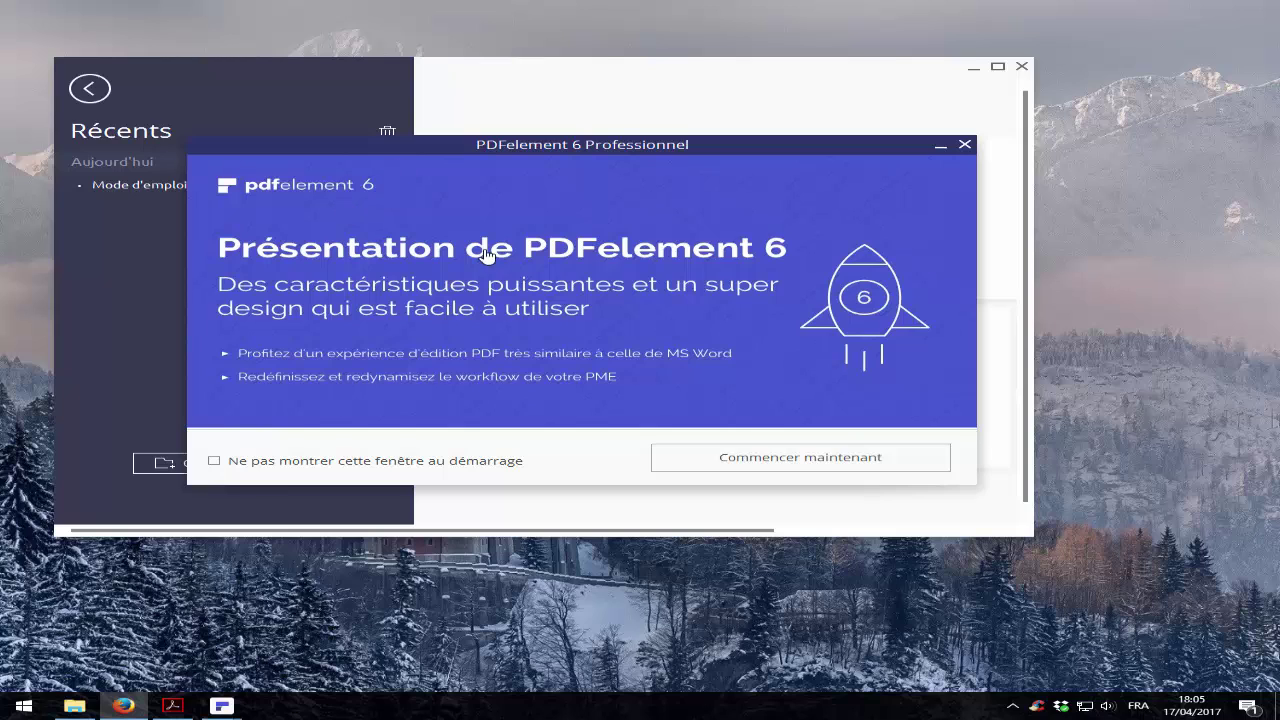
left_click(805, 457)
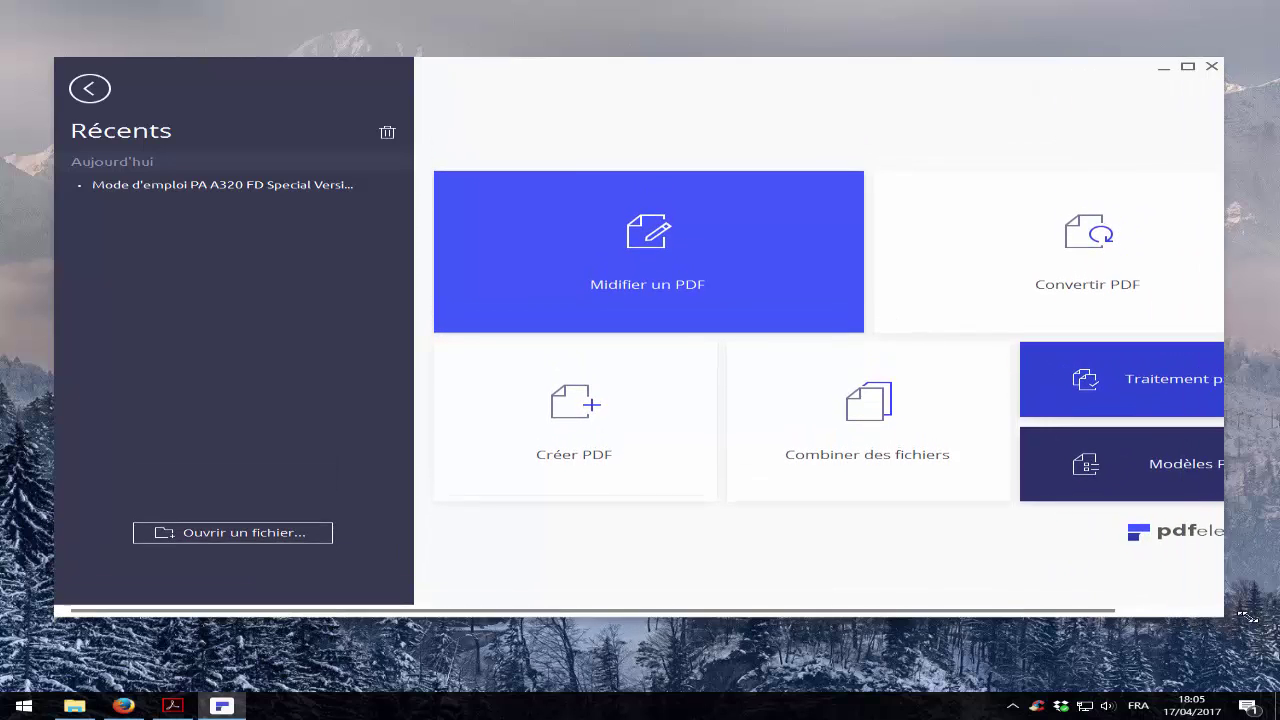
left_click_drag(517, 69, 489, 63)
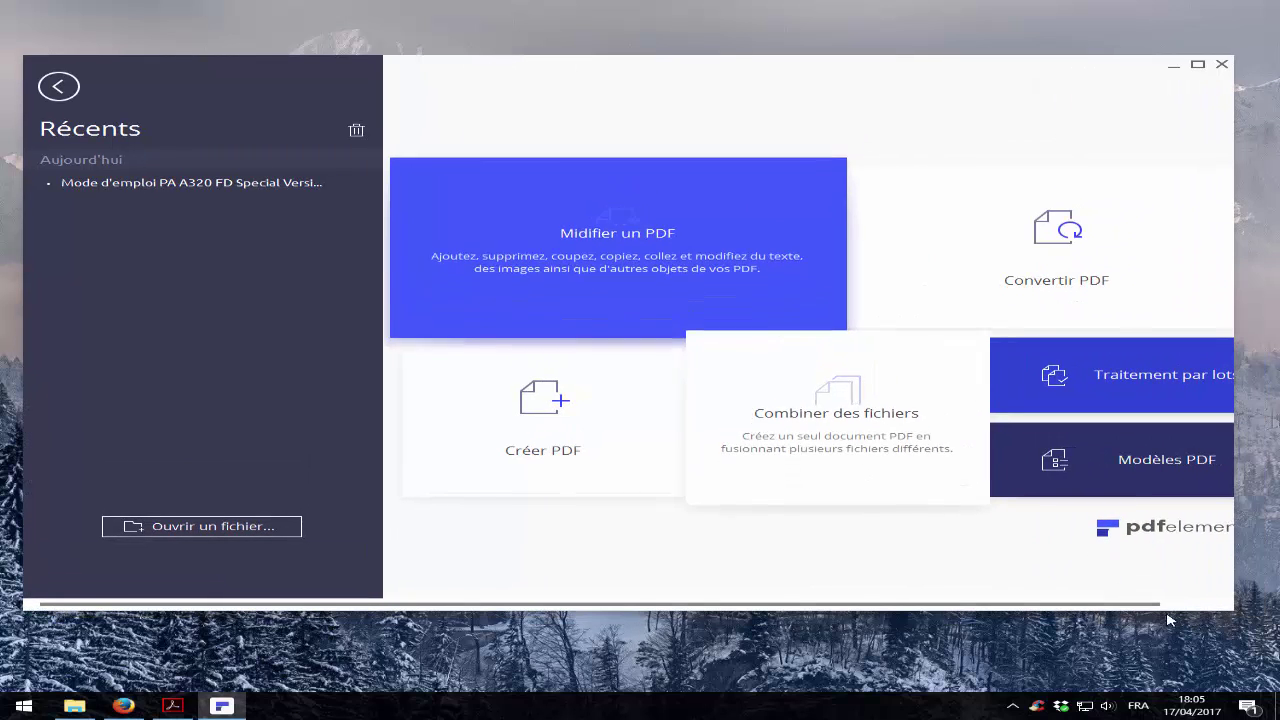
left_click_drag(1238, 615, 1234, 612)
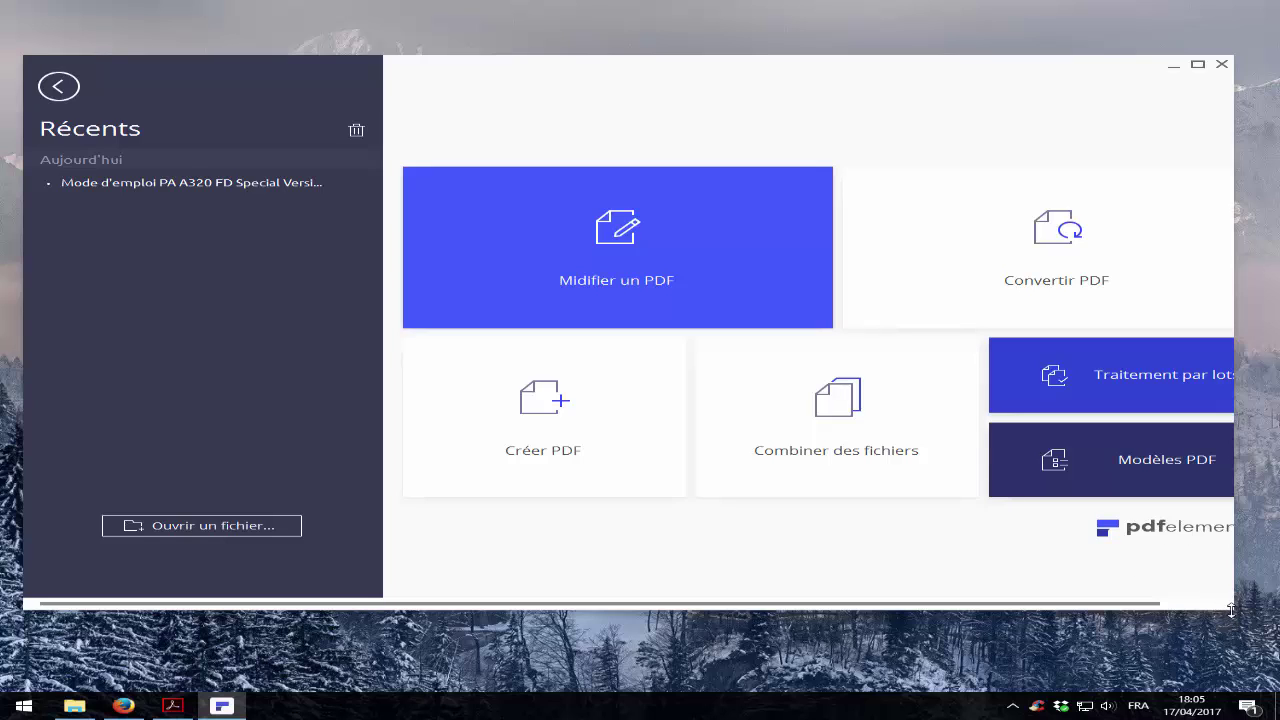
left_click_drag(1237, 610, 1259, 610)
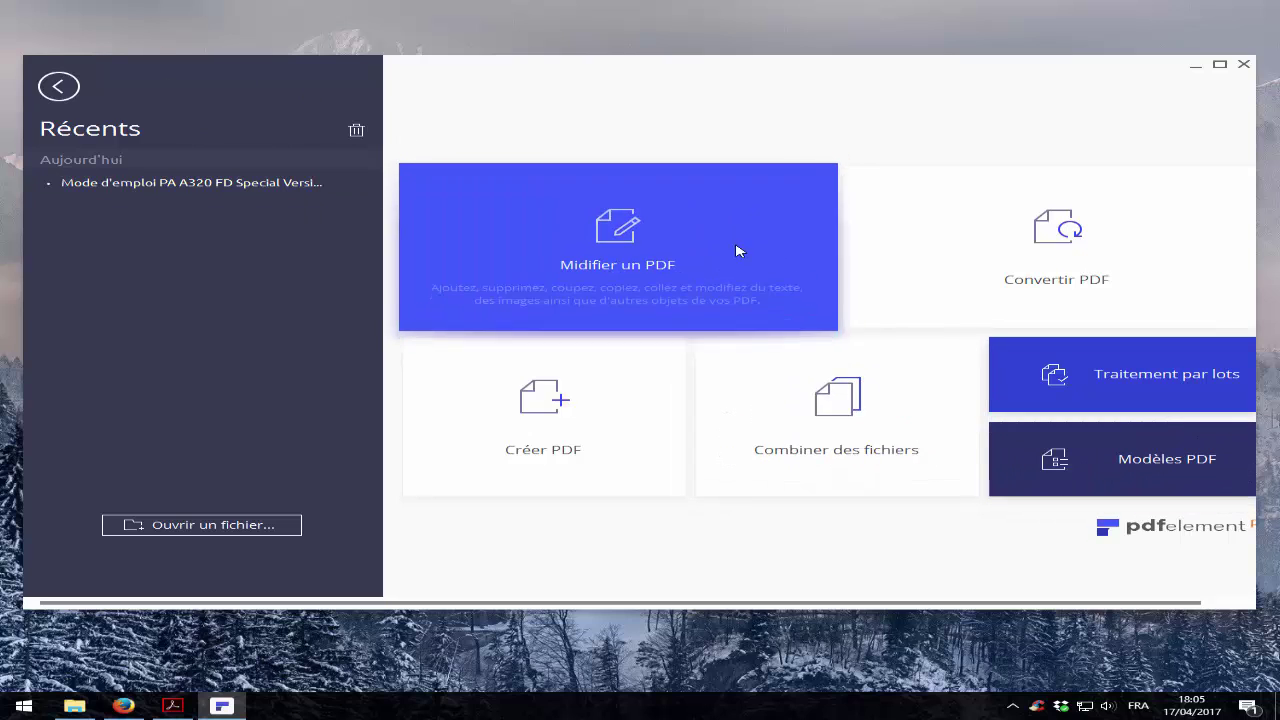
Open the recent manual "Mode d'emploi PA A320 FD Special Version V3" and look through its first pages
left_click(240, 186)
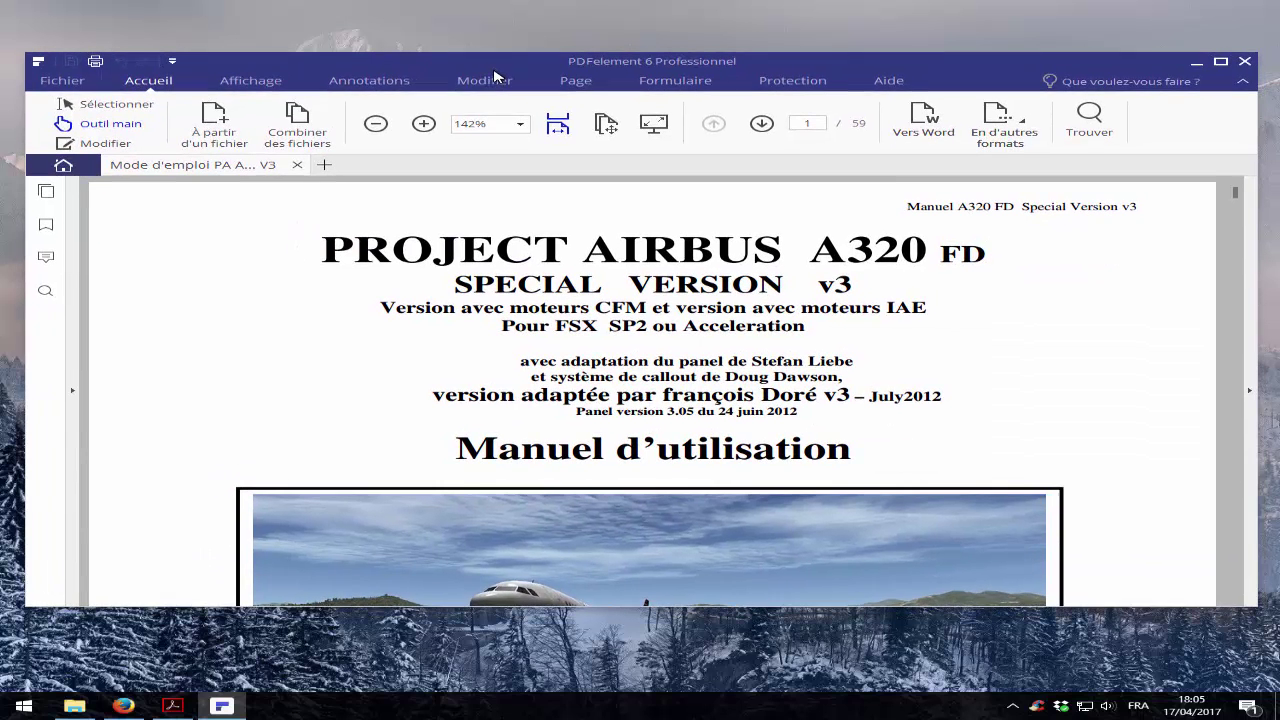
scroll(626, 383, "down", 3)
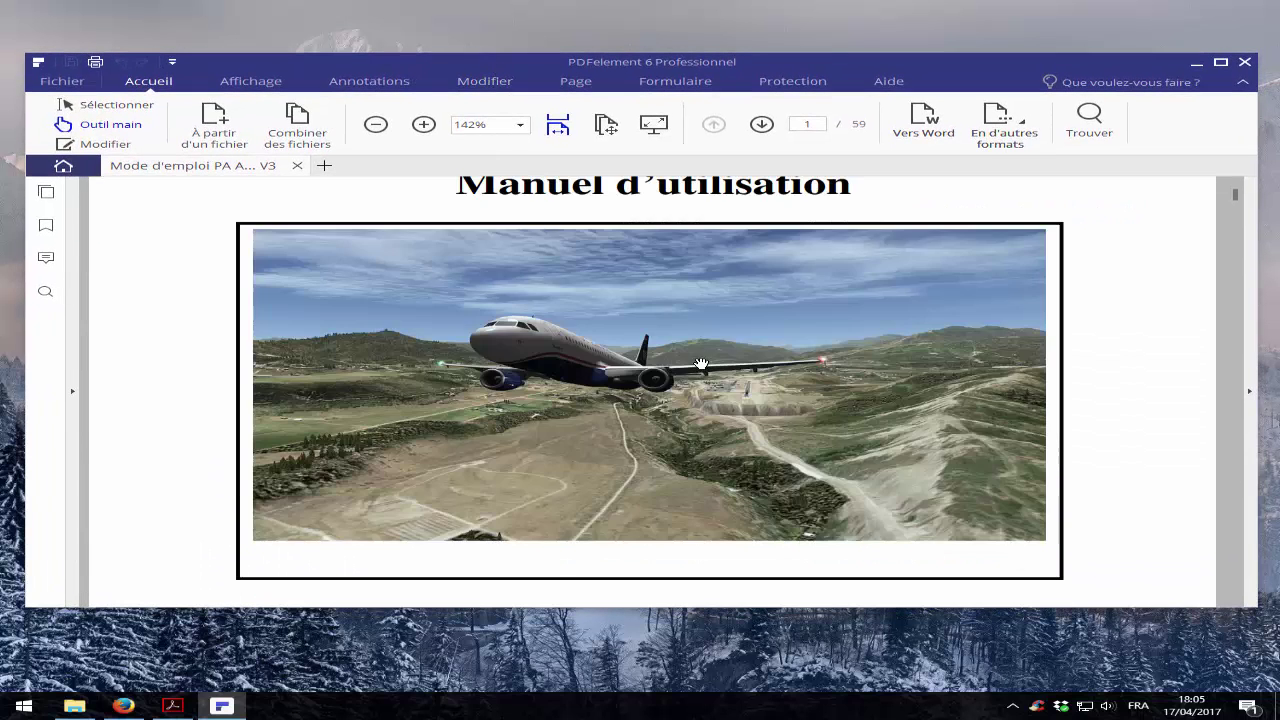
scroll(508, 286, "down", 8)
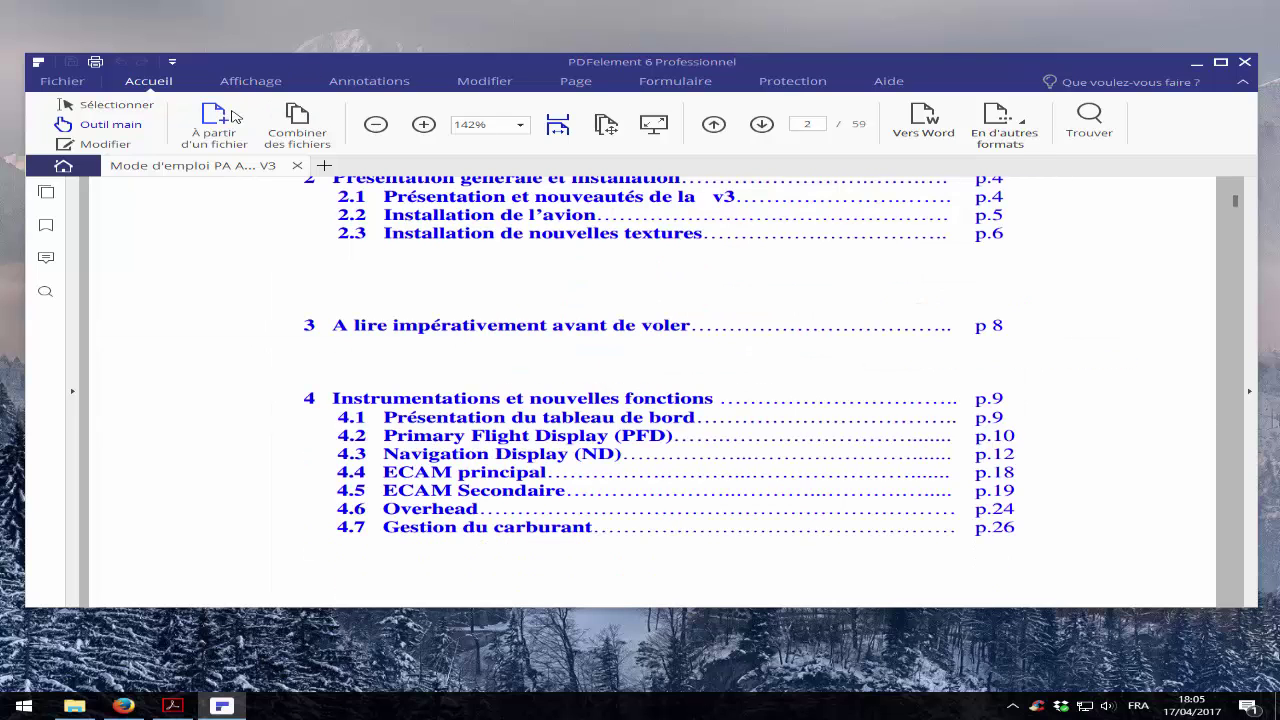
scroll(650, 352, "up", 10)
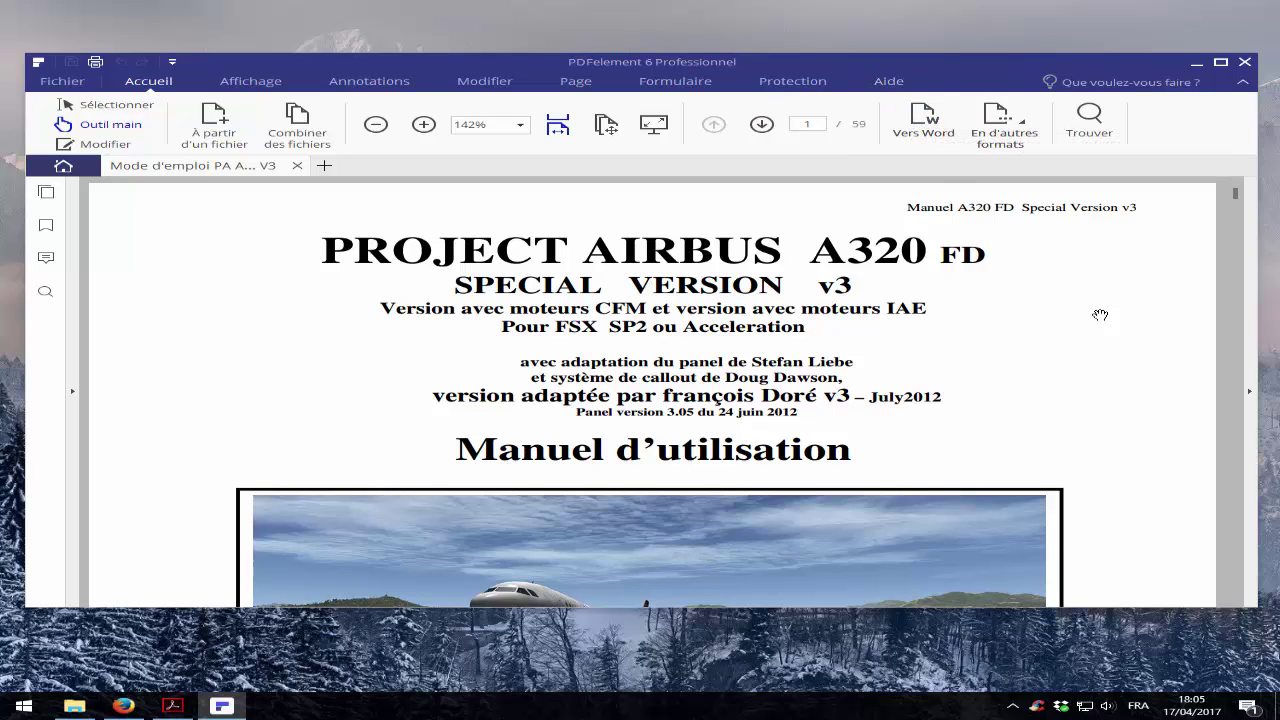
Convert the open manual to a Word document saved in the Téléchargements folder
left_click(925, 122)
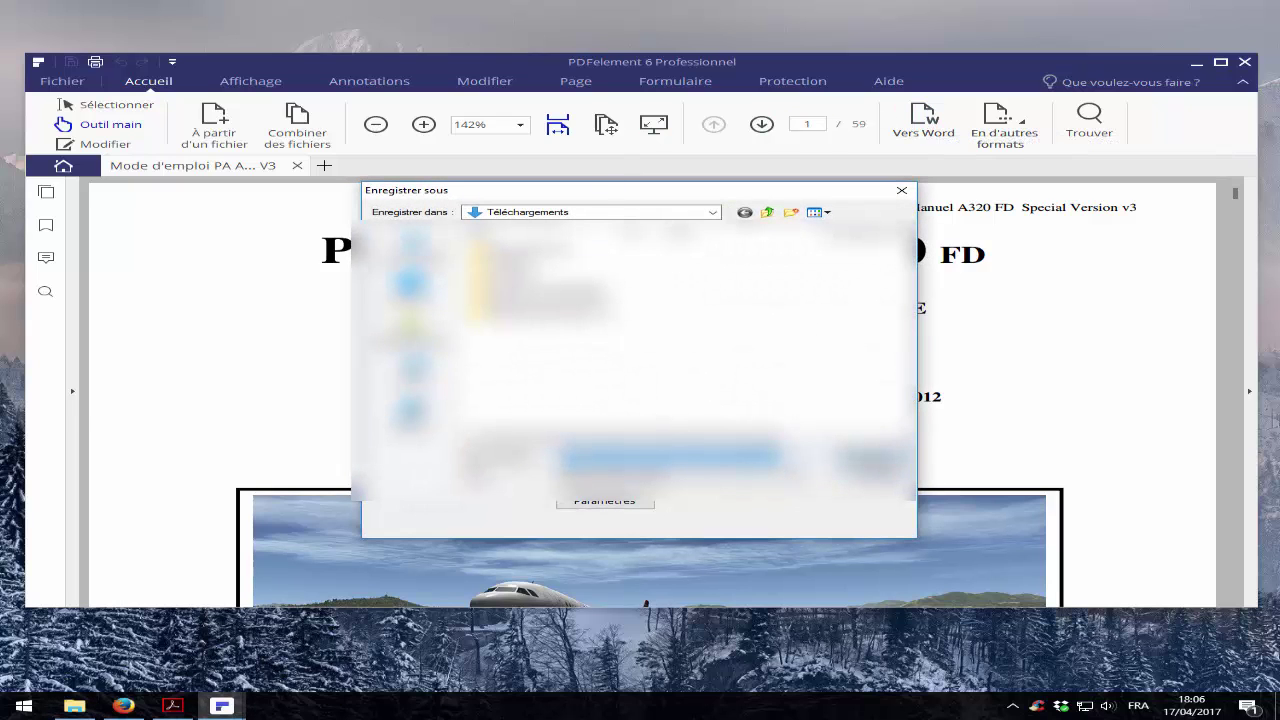
left_click(872, 480)
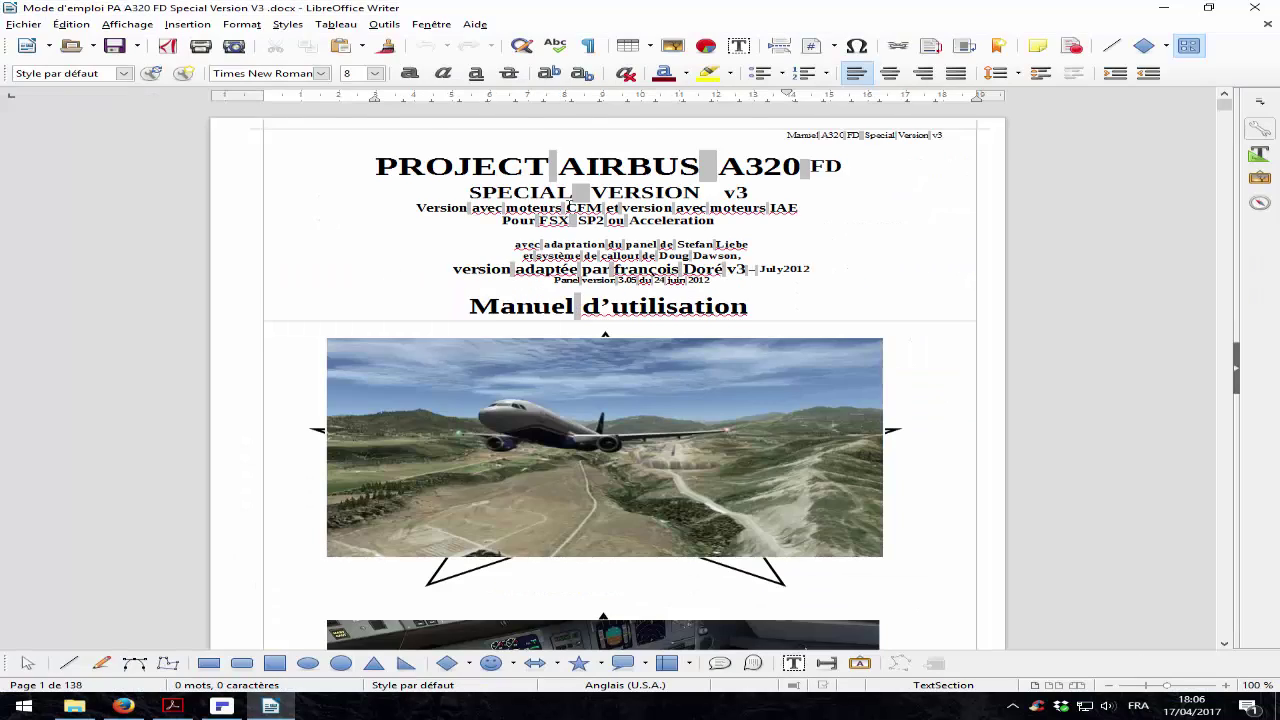
Delete the two lines crediting the panel adaptation and callout system from the converted document's title page
scroll(568, 206, "down", 5)
scroll(990, 175, "up", 4)
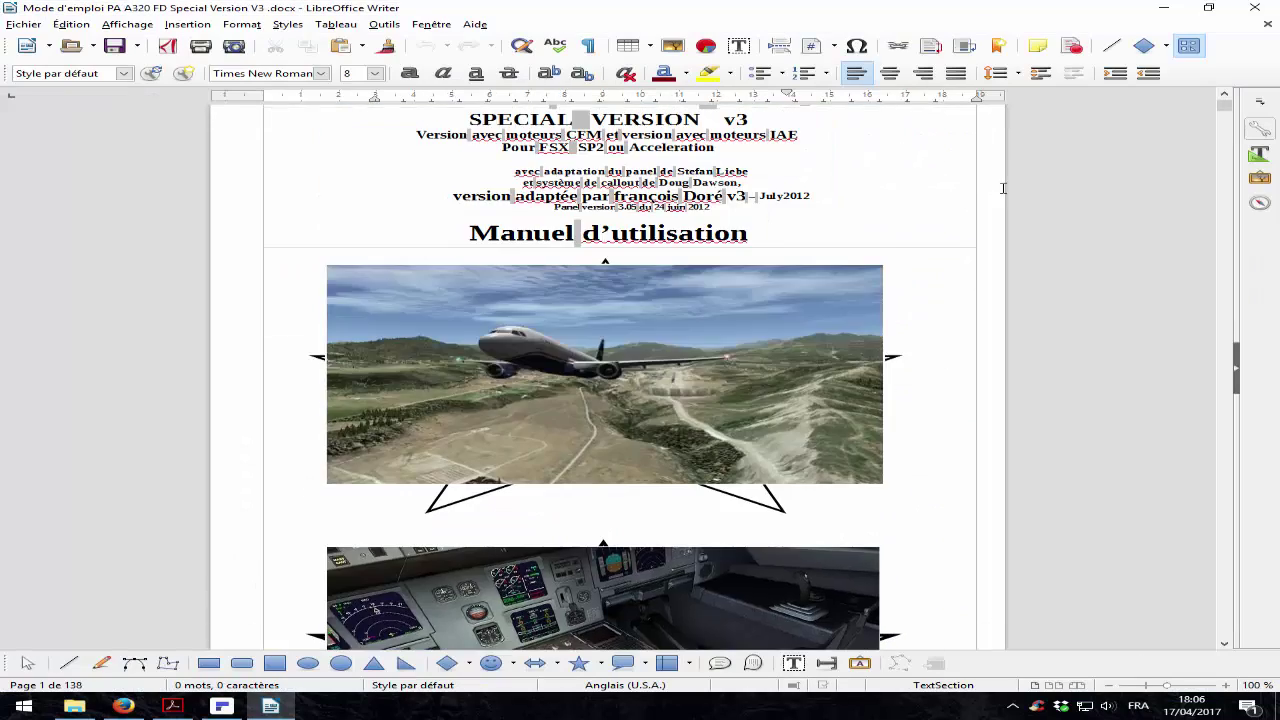
scroll(1003, 188, "up", 2)
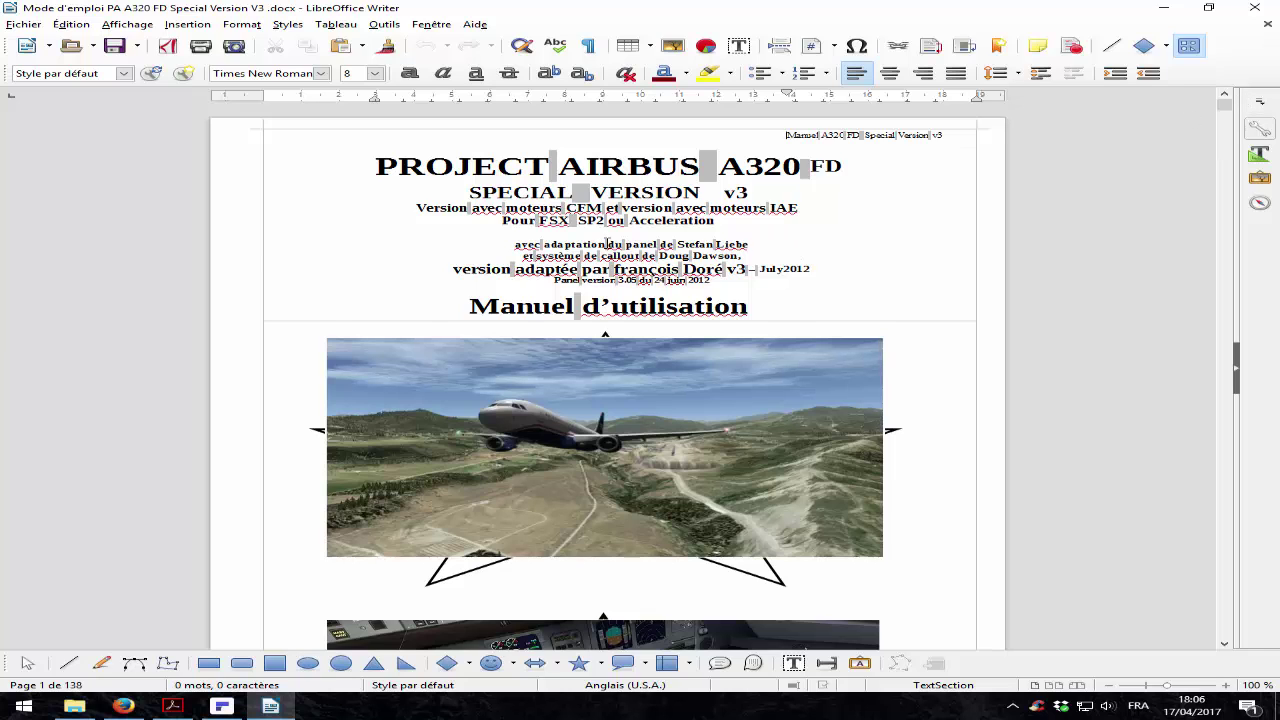
left_click_drag(607, 243, 503, 234)
key("Delete")
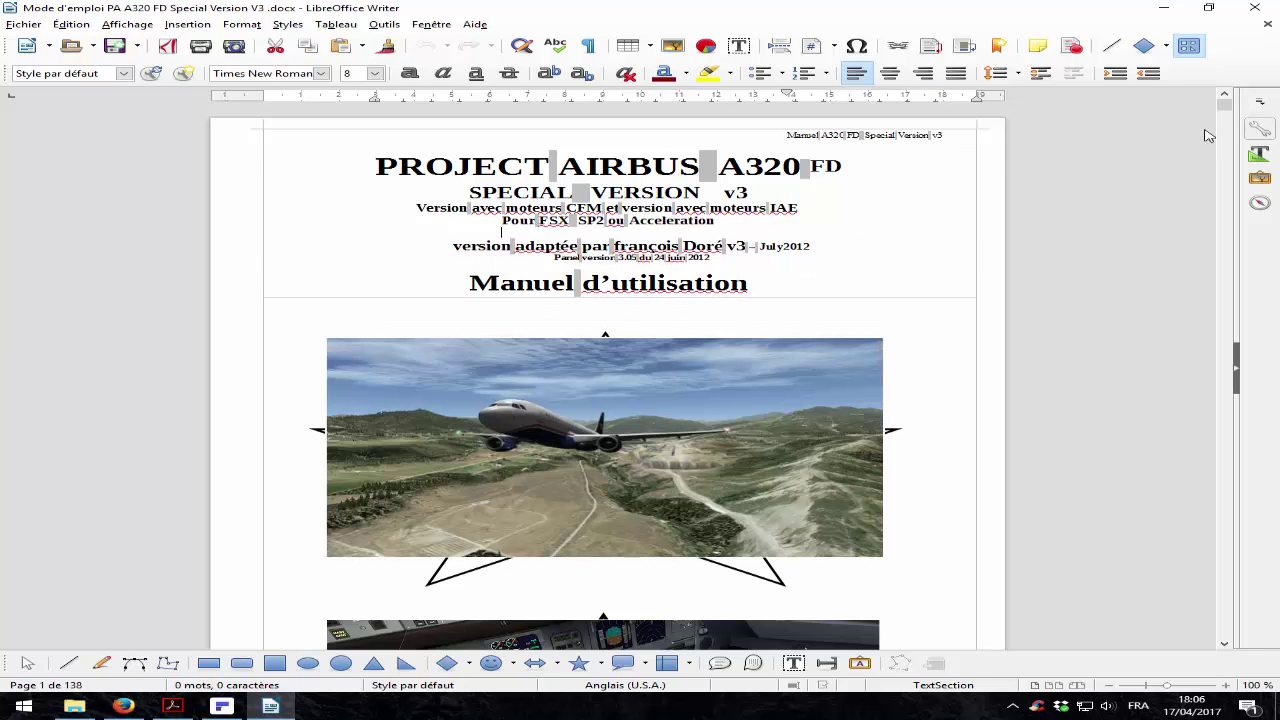
Delete the three BLEED display pictures belonging to the captions Image 50, Image 51 and Image 52
left_click_drag(1224, 112, 1203, 282)
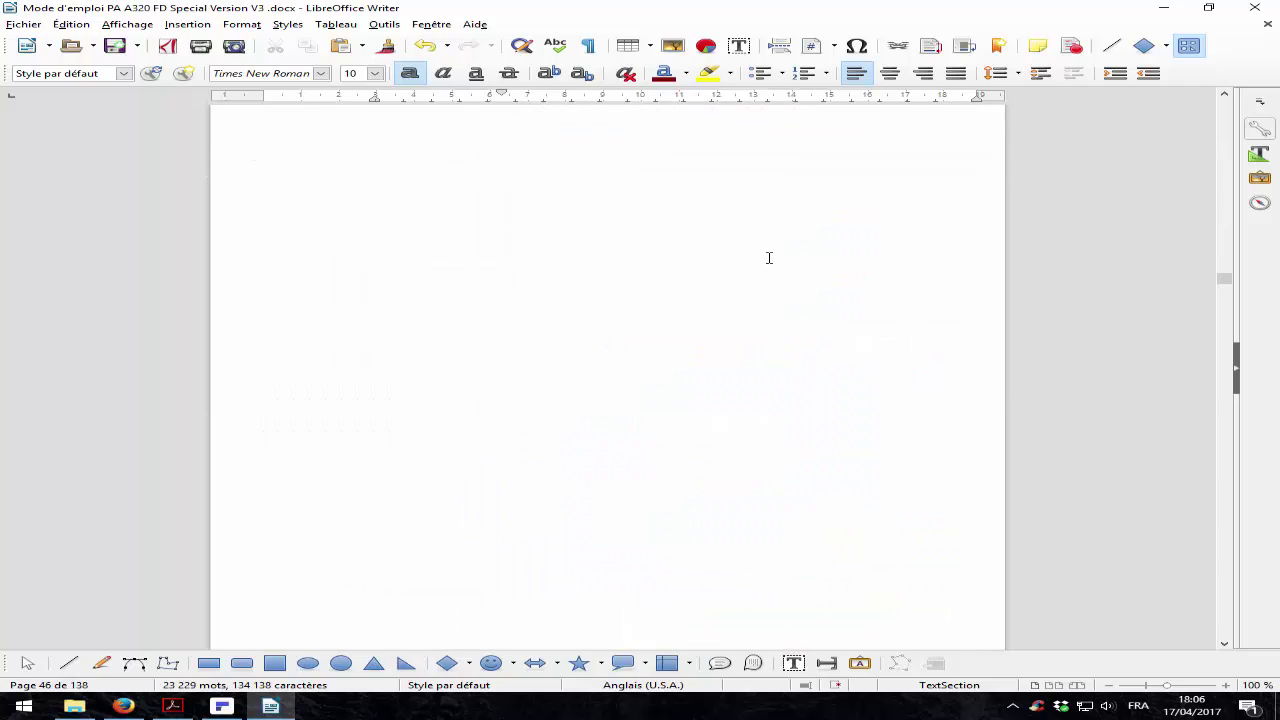
scroll(769, 256, "up", 15)
scroll(1180, 260, "up", 15)
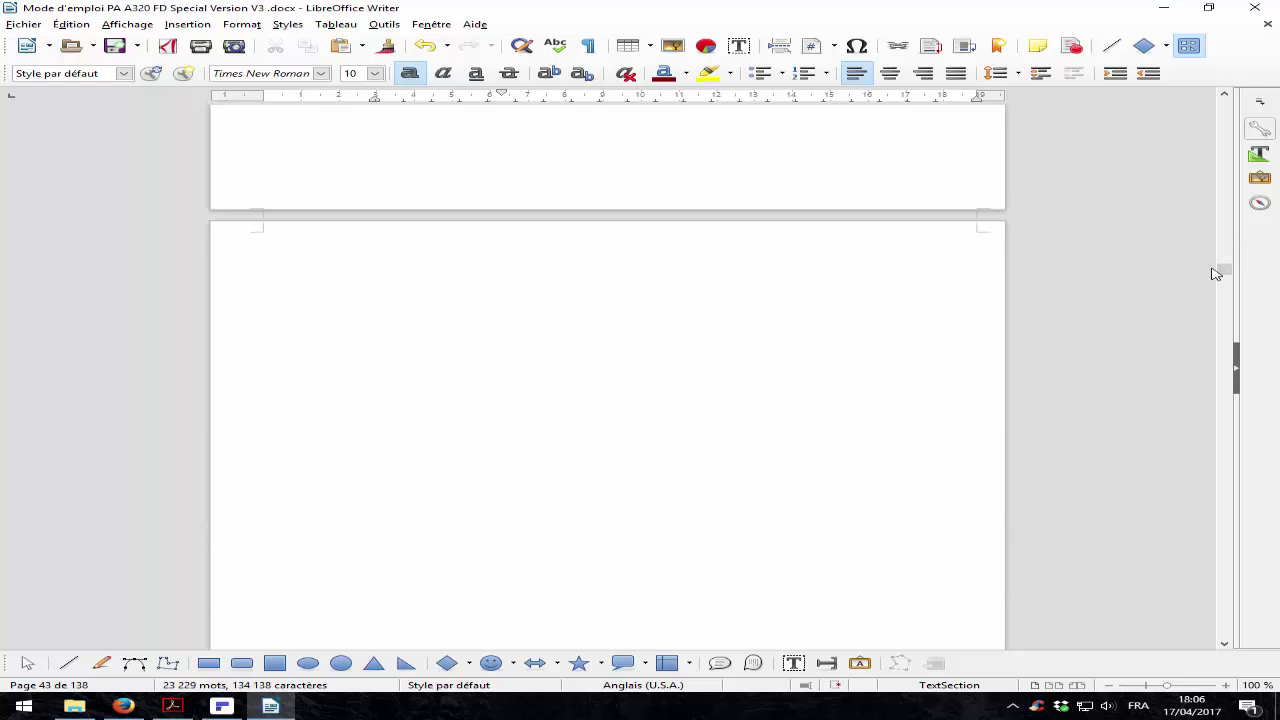
left_click_drag(1224, 238, 1224, 228)
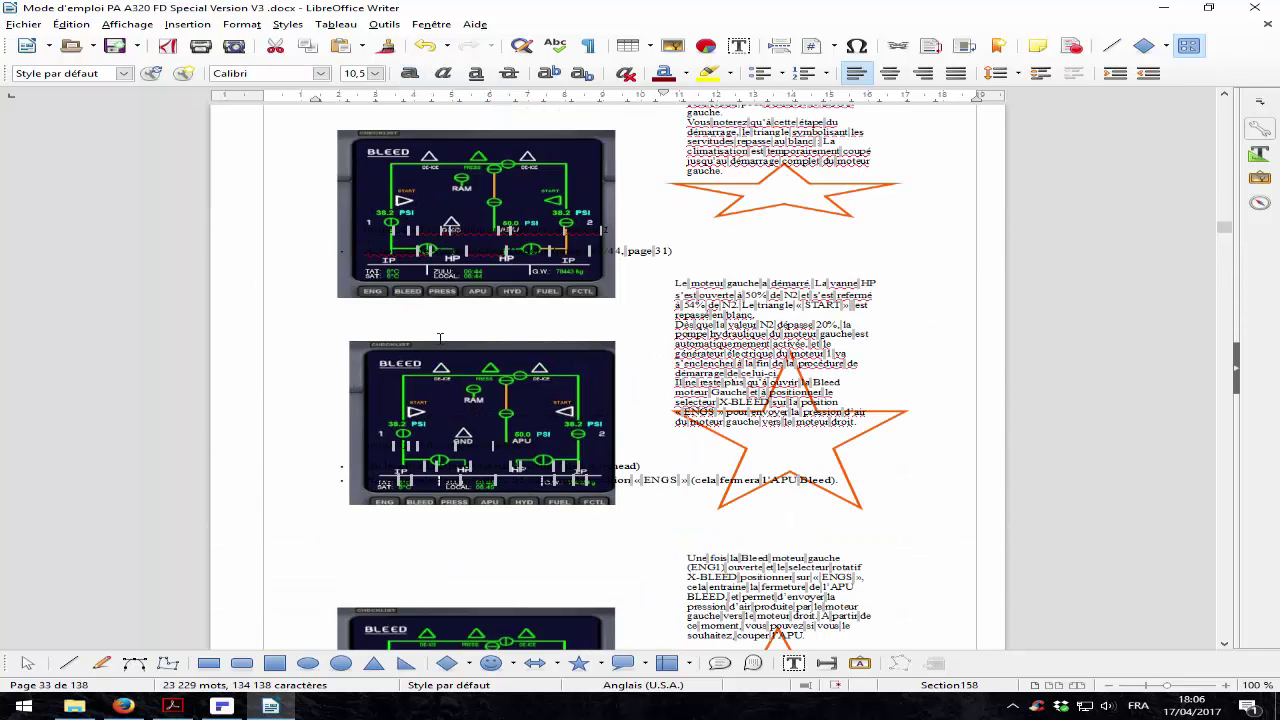
left_click(457, 367)
key("Delete")
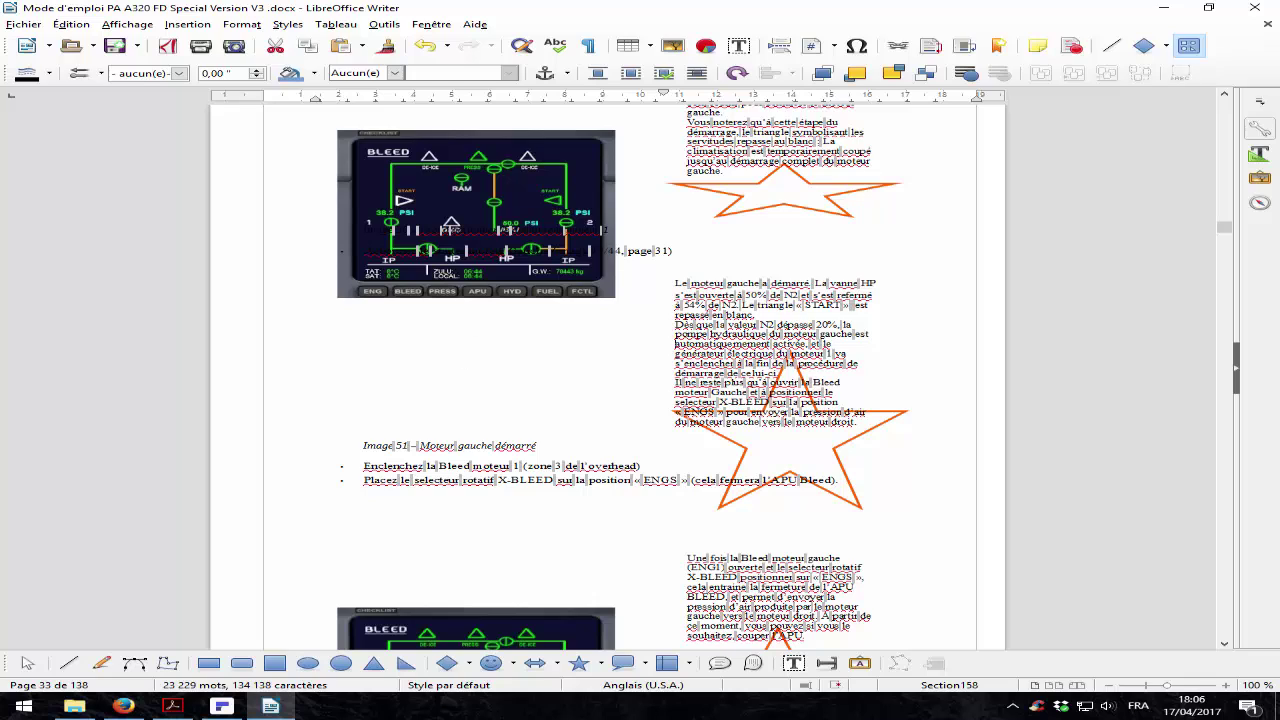
scroll(490, 350, "down", 3)
left_click(470, 470)
key("Delete")
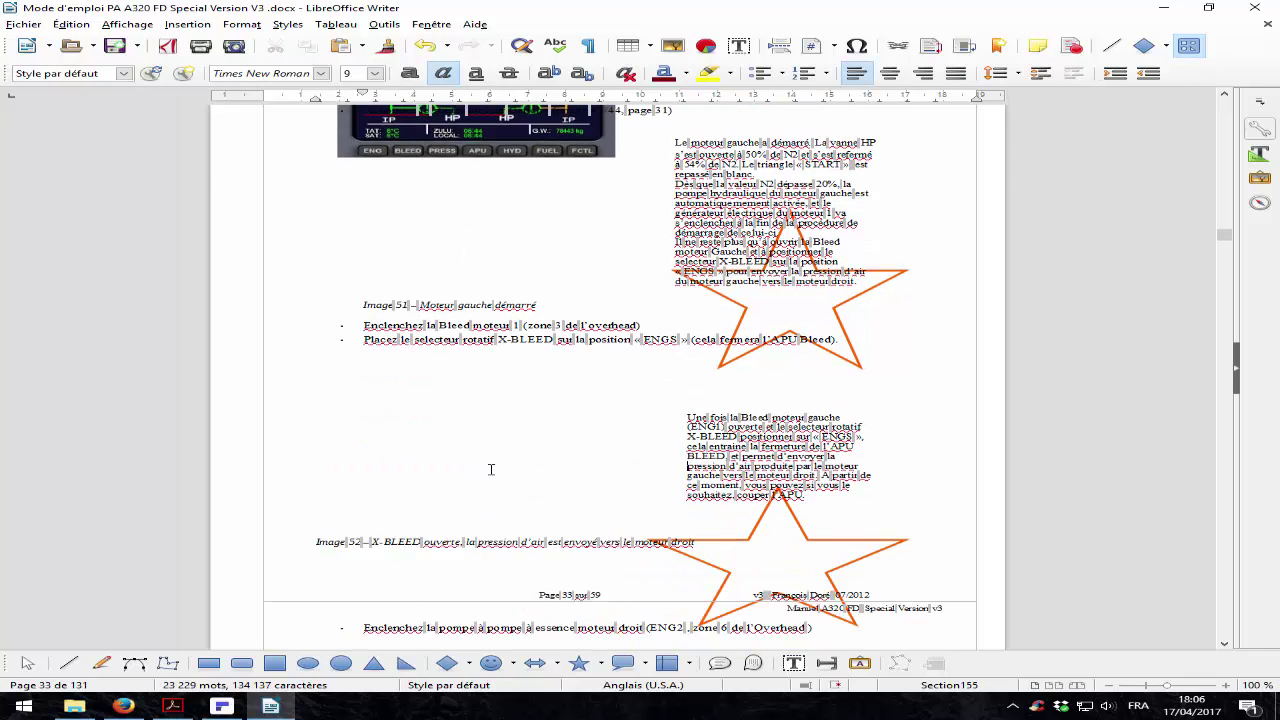
scroll(491, 469, "up", 6)
left_click(520, 309)
key("Delete")
Enlarge the BLEED display picture beside the "La BLEED APU est ouverte" text to about 4.43 inches wide and stretch it taller
scroll(520, 309, "up", 6)
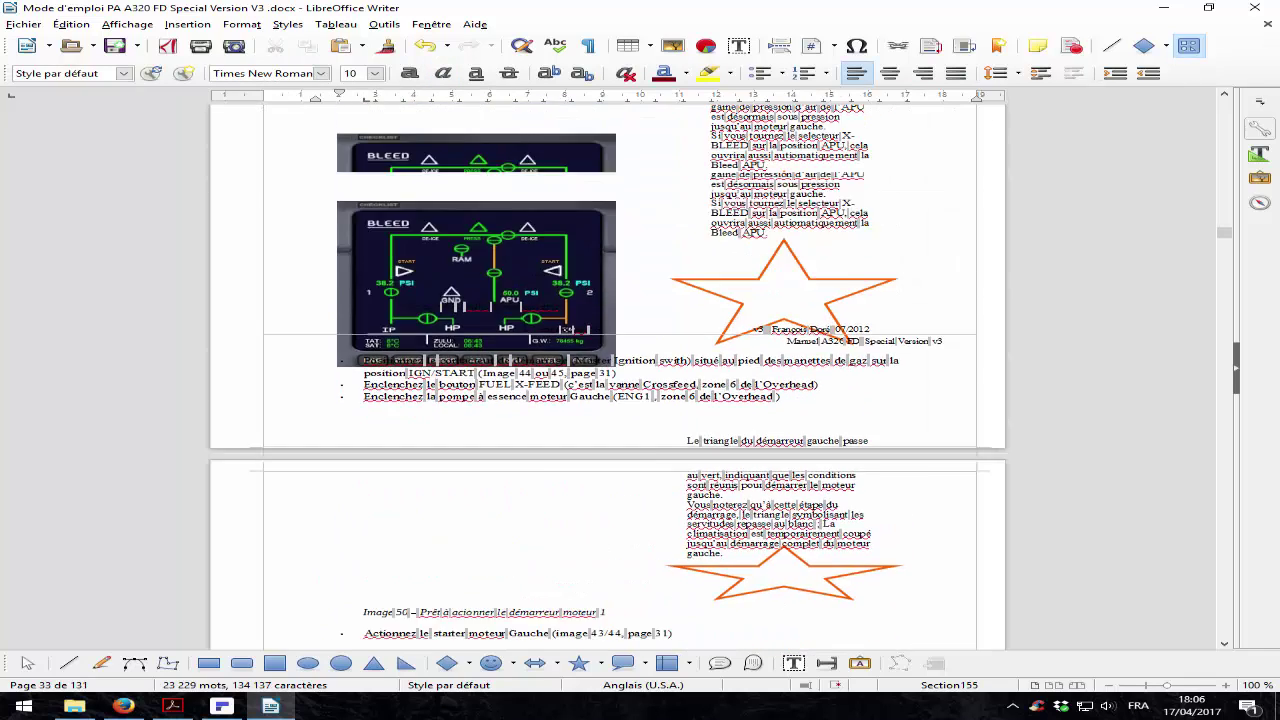
scroll(617, 308, "up", 2)
left_click(617, 308)
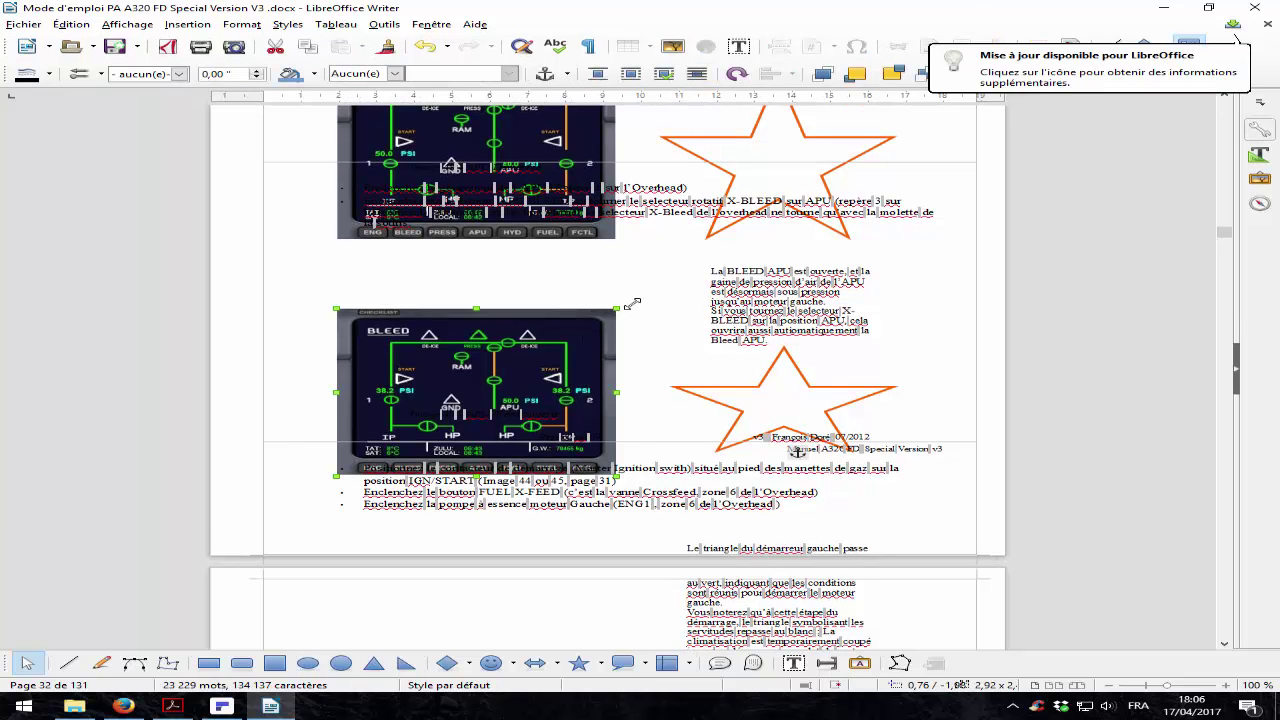
left_click_drag(617, 310, 762, 276)
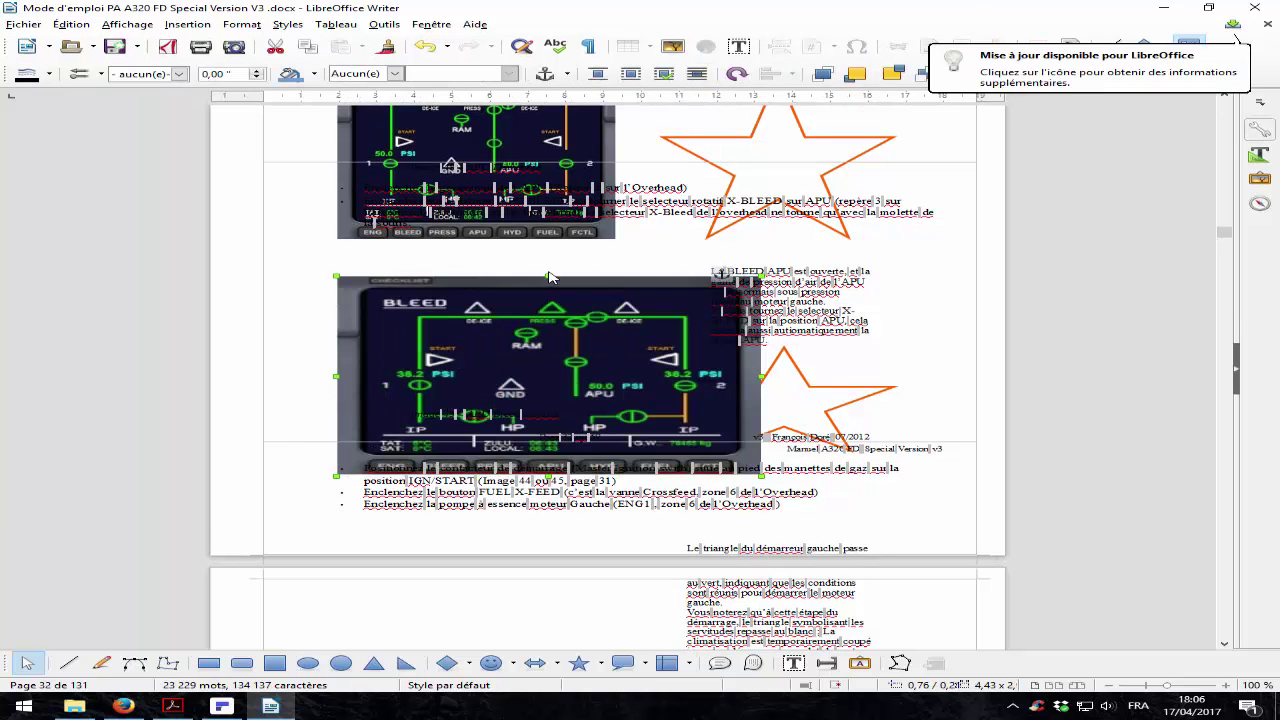
left_click_drag(548, 268, 548, 234)
key("Escape")
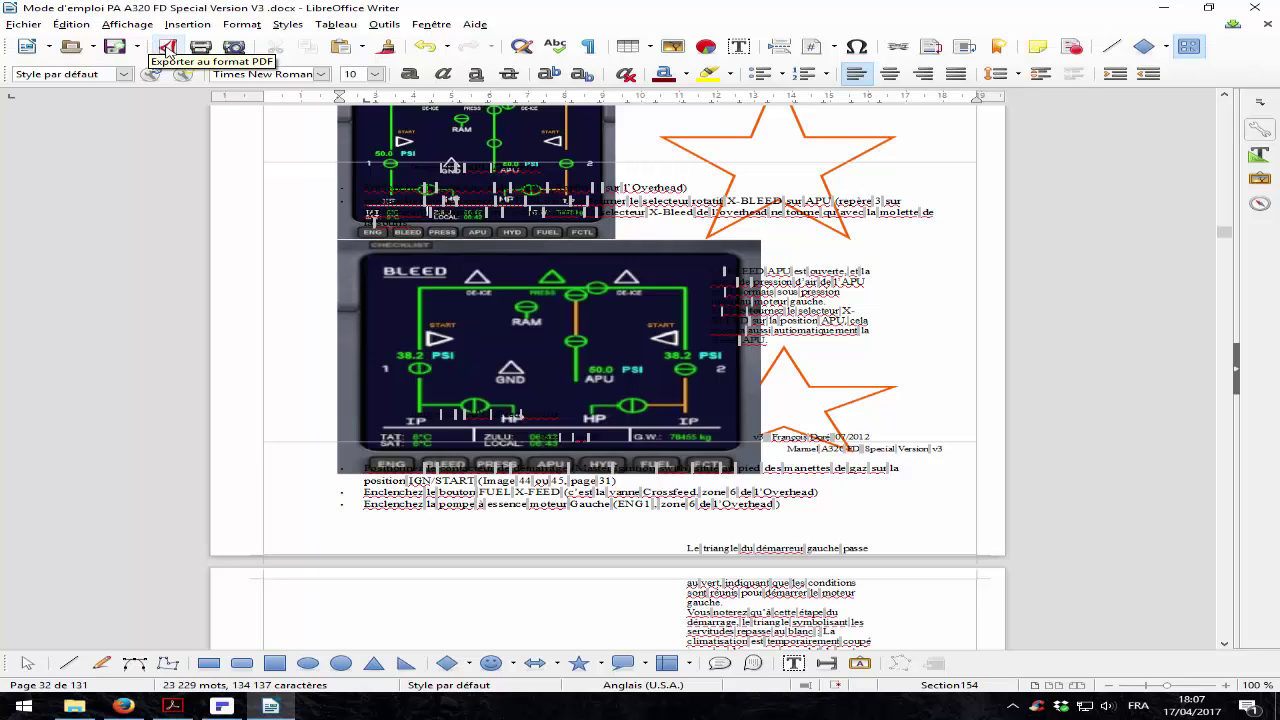
Close the converted document in LibreOffice Writer and return to the PDF manual in PDFelement
left_click(168, 48)
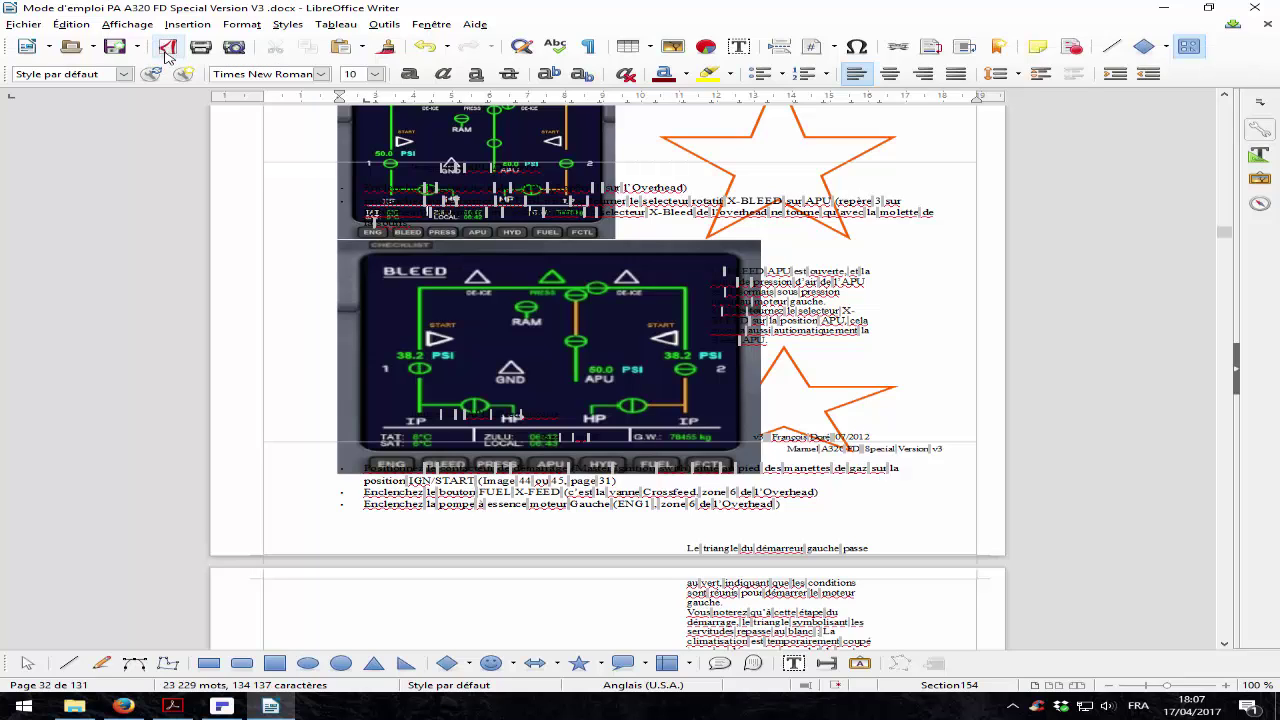
left_click(1256, 9)
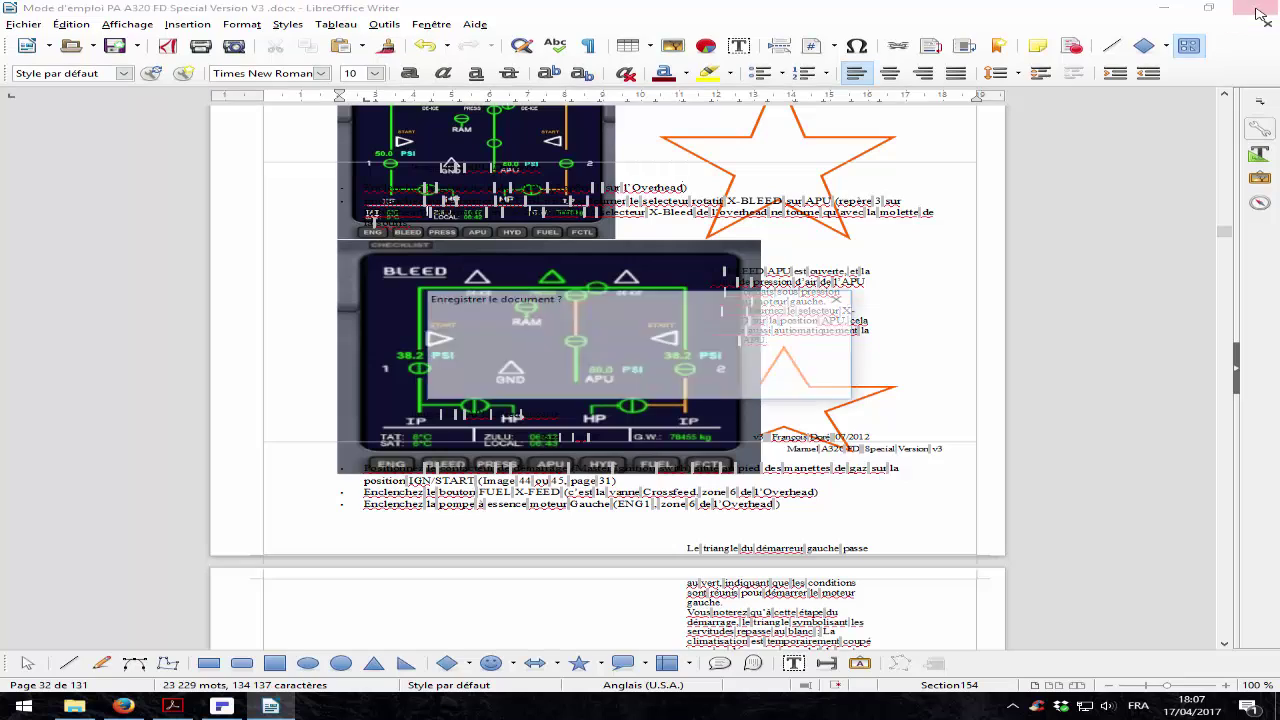
left_click(652, 385)
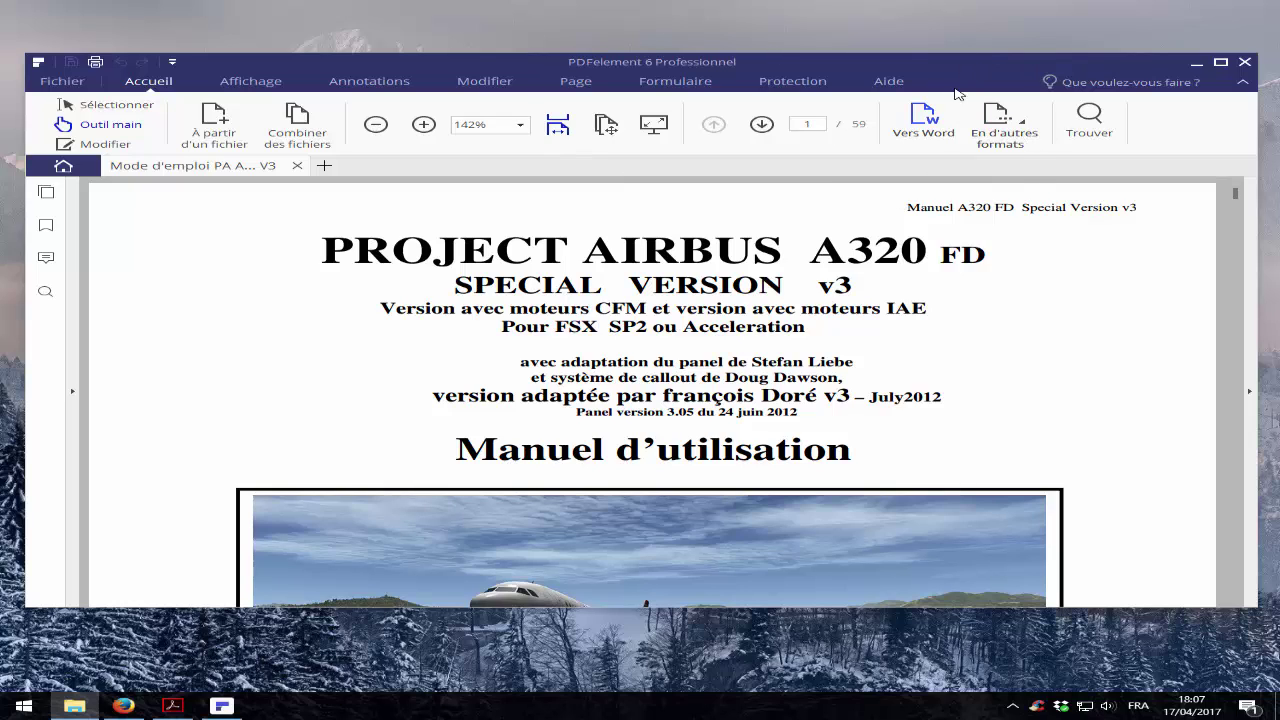
Examine the list of other formats the PDF manual can be converted to
left_click(1010, 128)
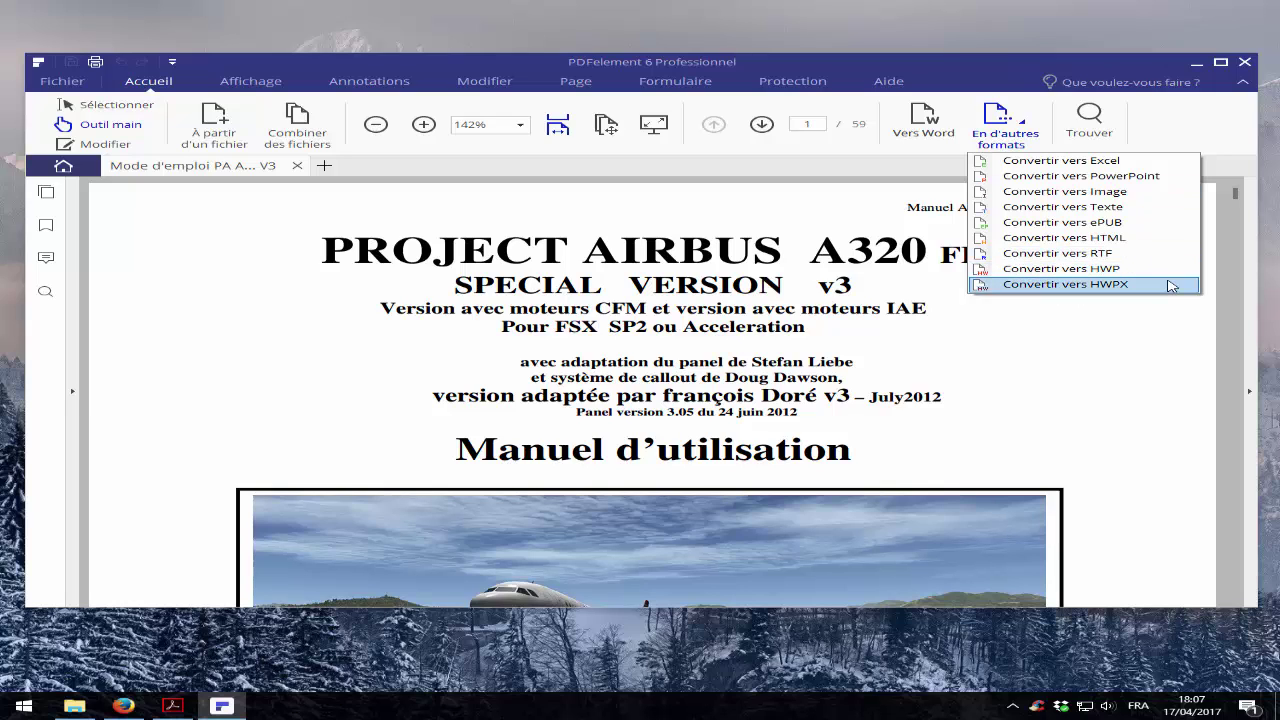
left_click(876, 310)
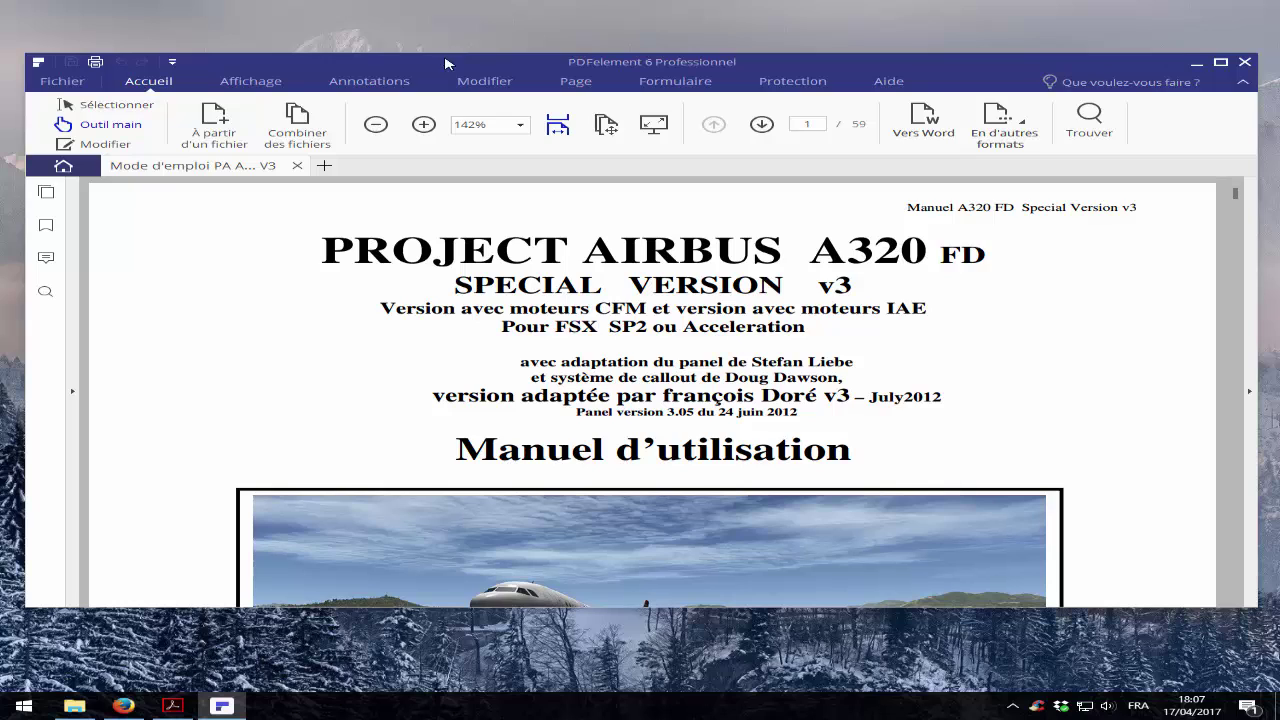
Display the PDF manual with two facing pages side by side
left_click(246, 82)
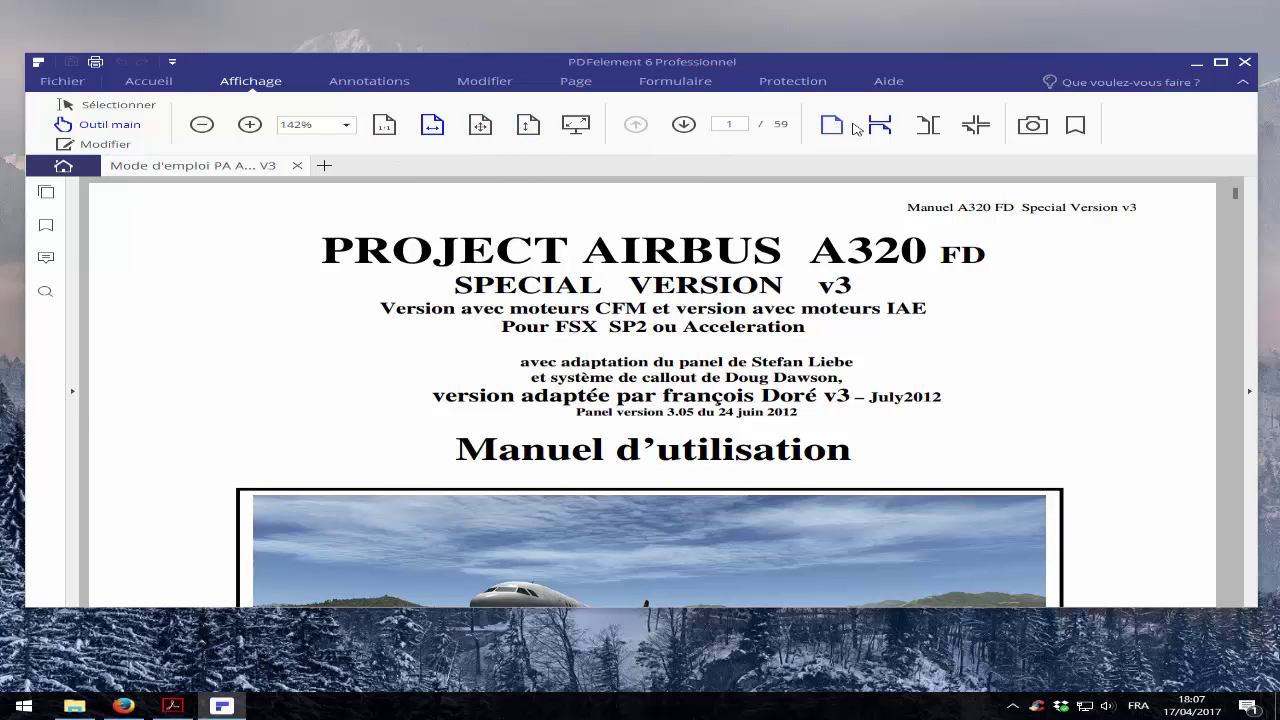
left_click(928, 124)
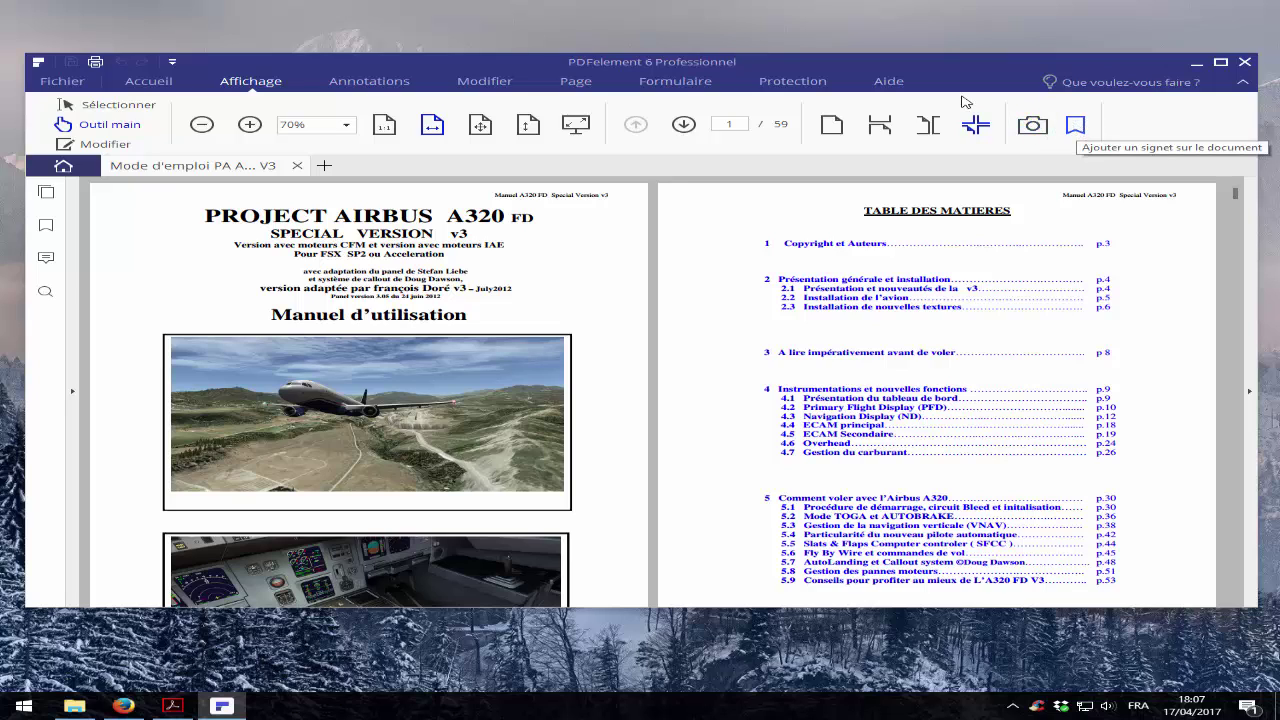
Place an empty note beside section 2 of the table of contents and close its pop-up
left_click(401, 80)
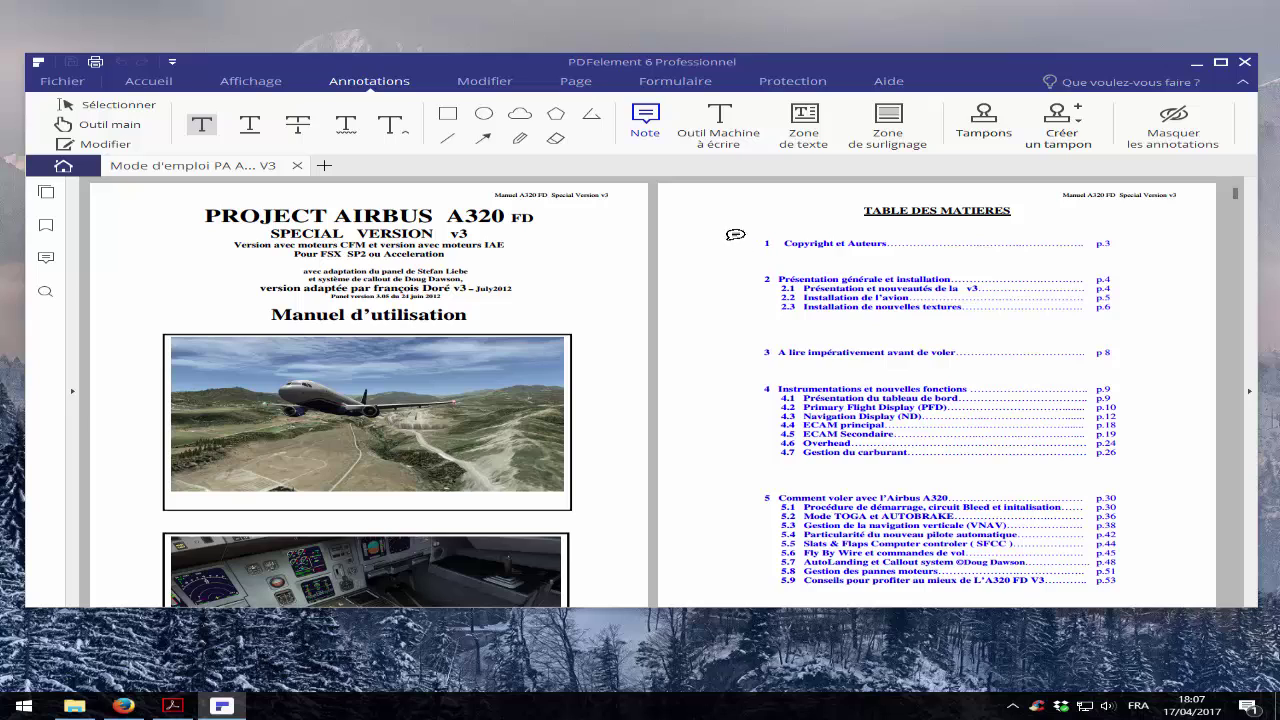
left_click(489, 87)
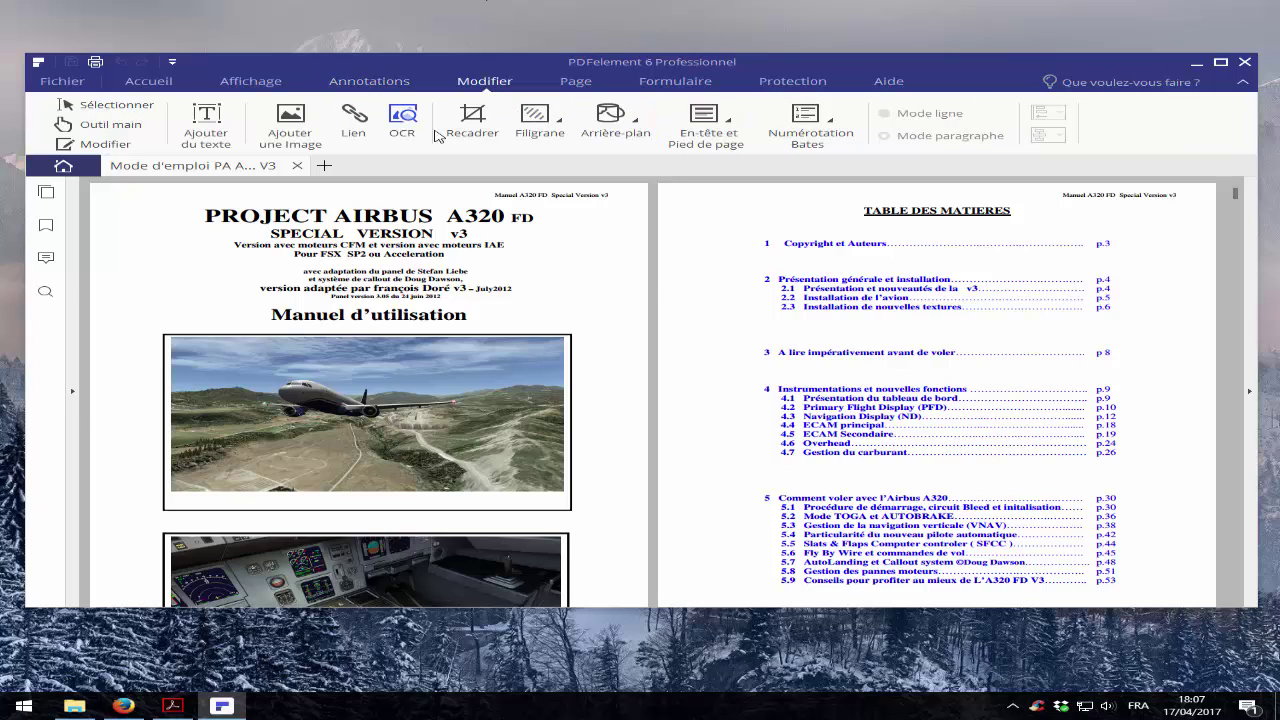
left_click(717, 291)
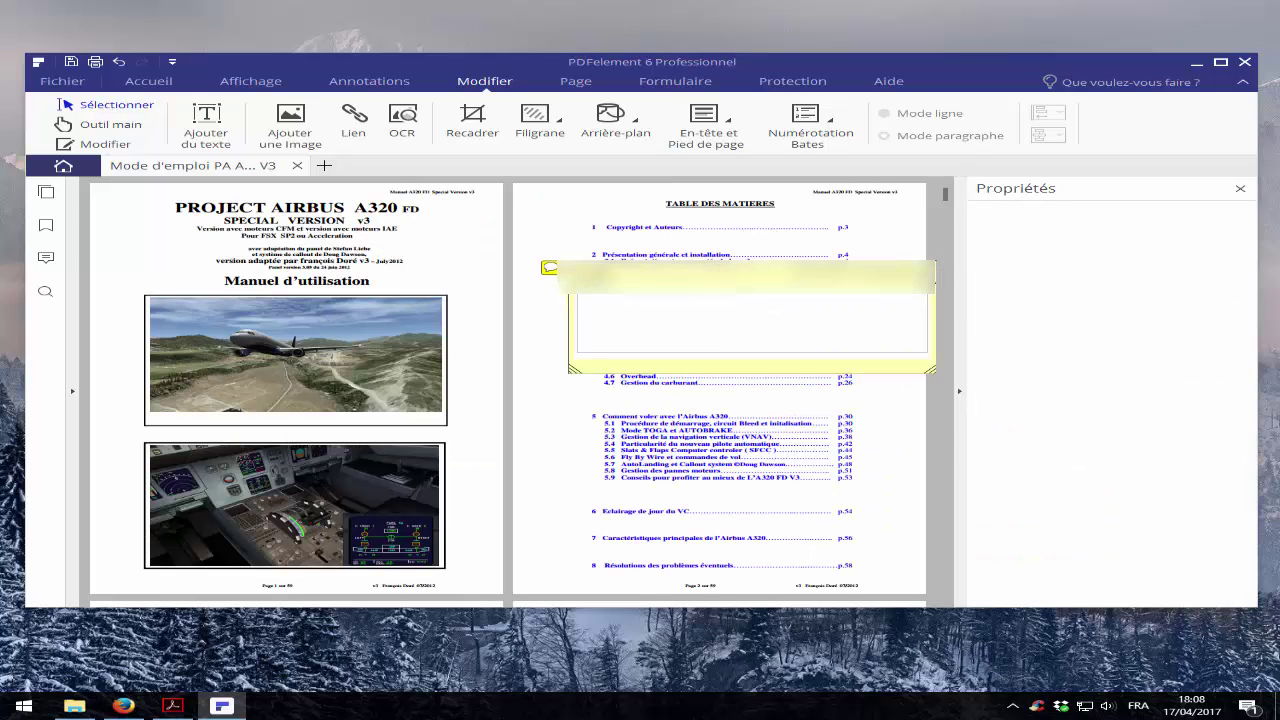
key("Escape")
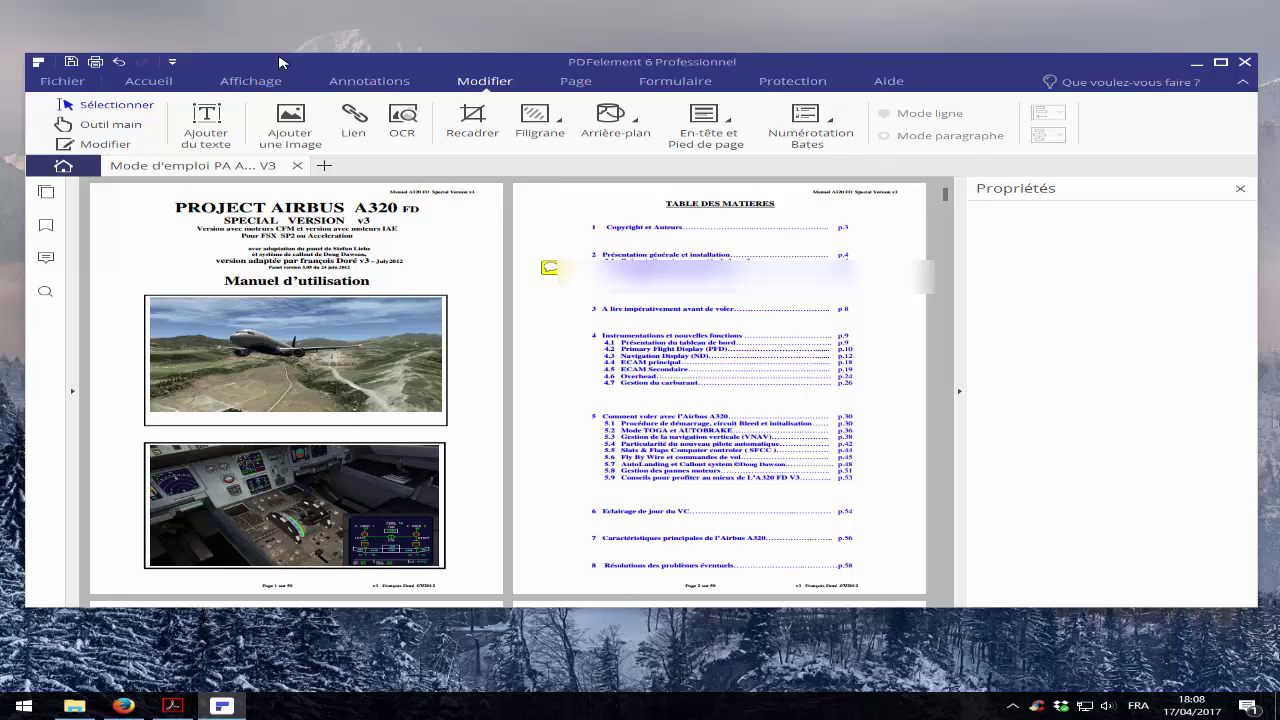
Switch the PDF manual from facing pages back to the single-page display
left_click(251, 81)
left_click(838, 127)
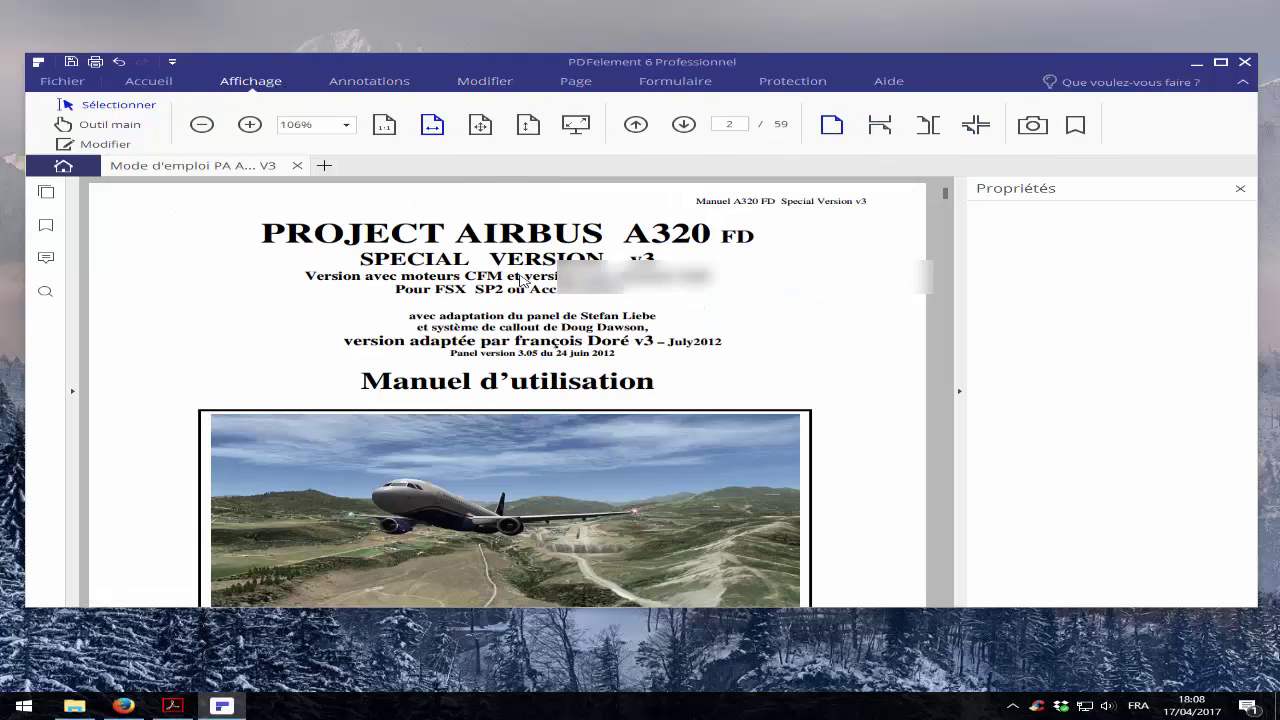
Add a text box reading "Bonjour" on page 4, in the blank area beside heading 2.1
scroll(487, 273, "down", 10)
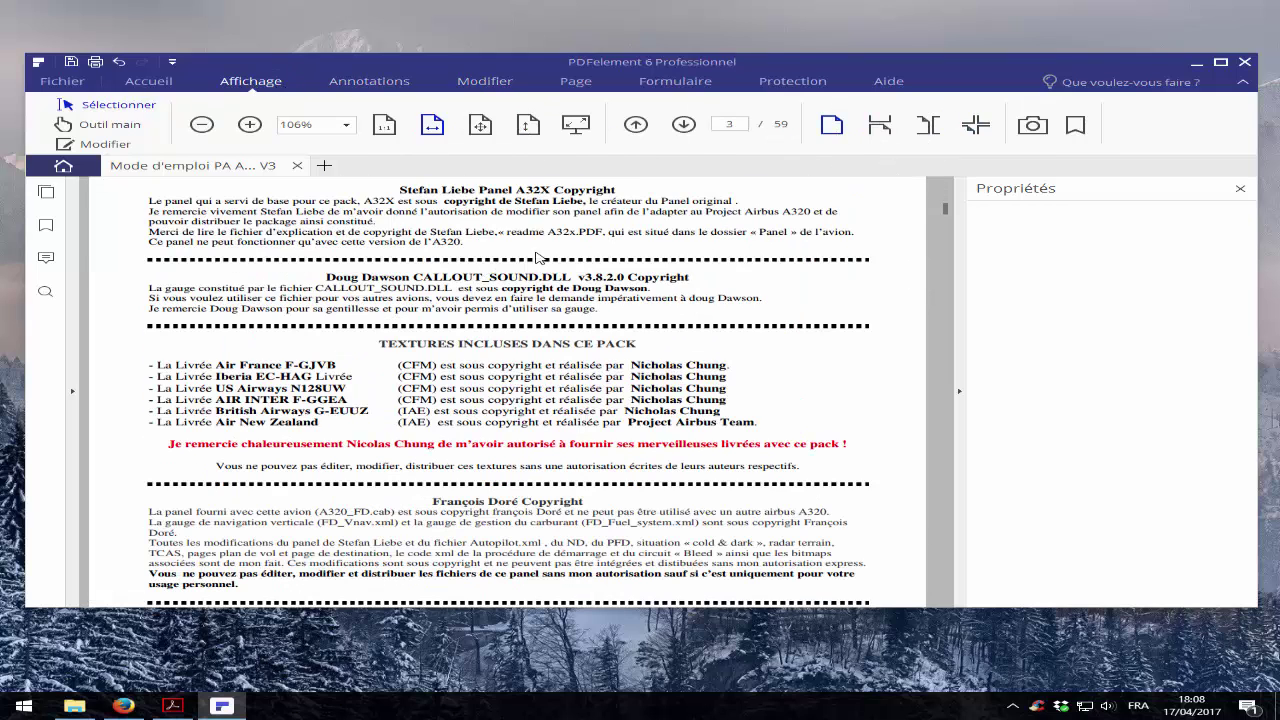
scroll(417, 251, "down", 3)
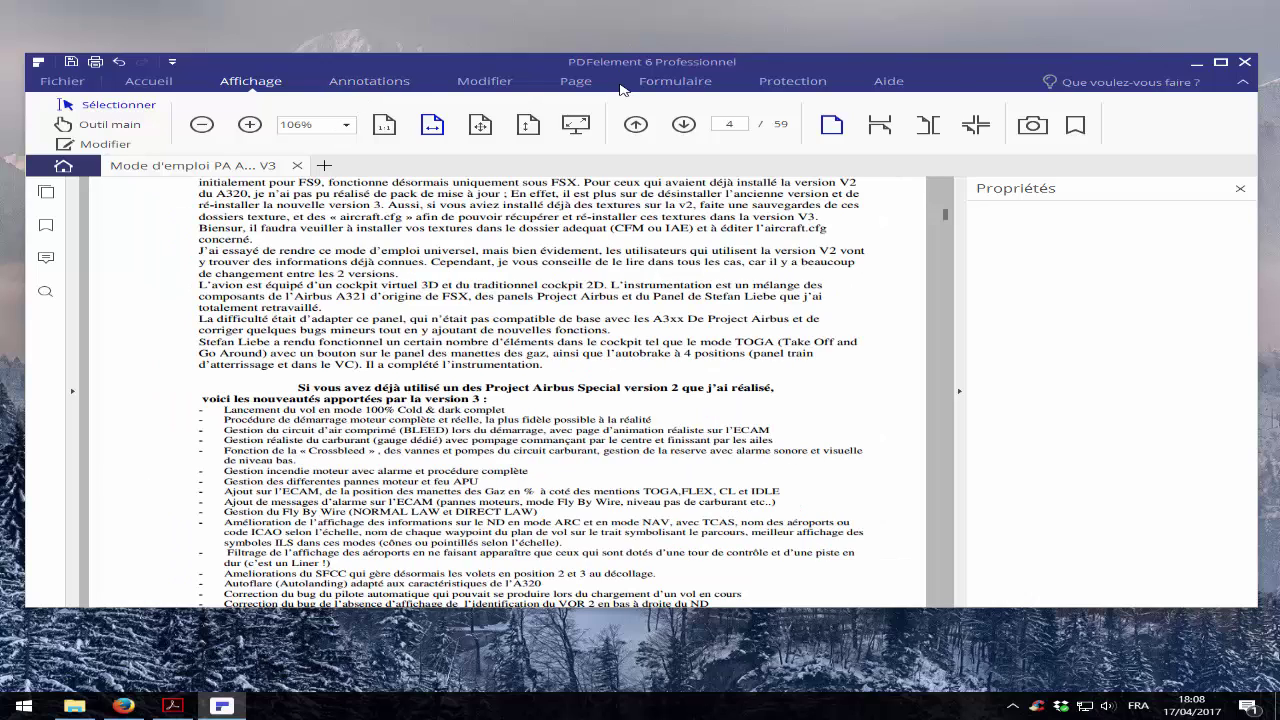
left_click(494, 86)
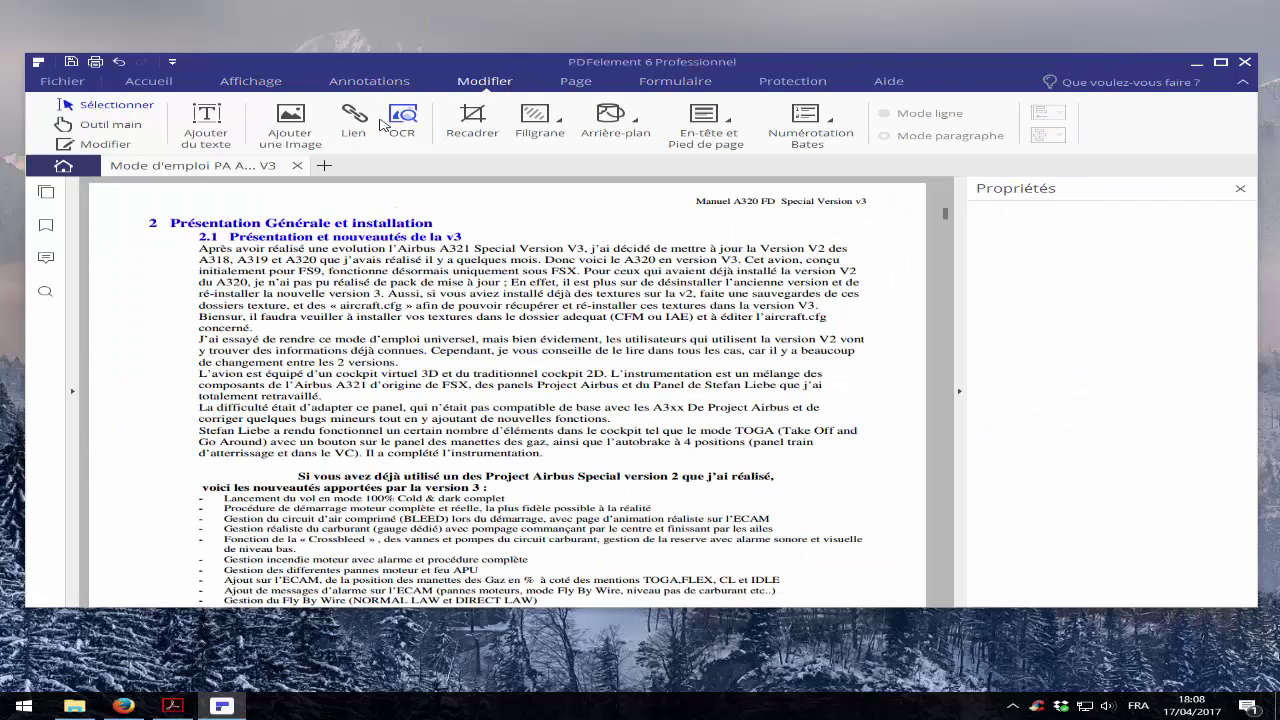
left_click(206, 120)
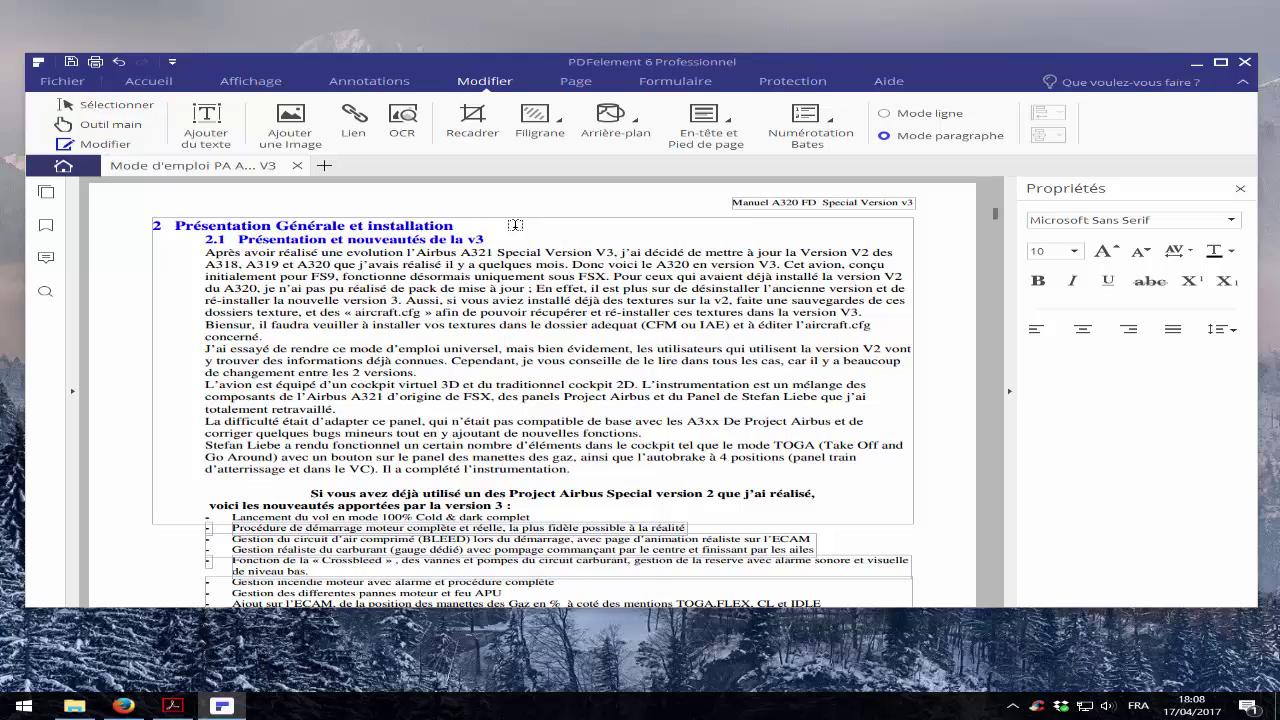
left_click(655, 236)
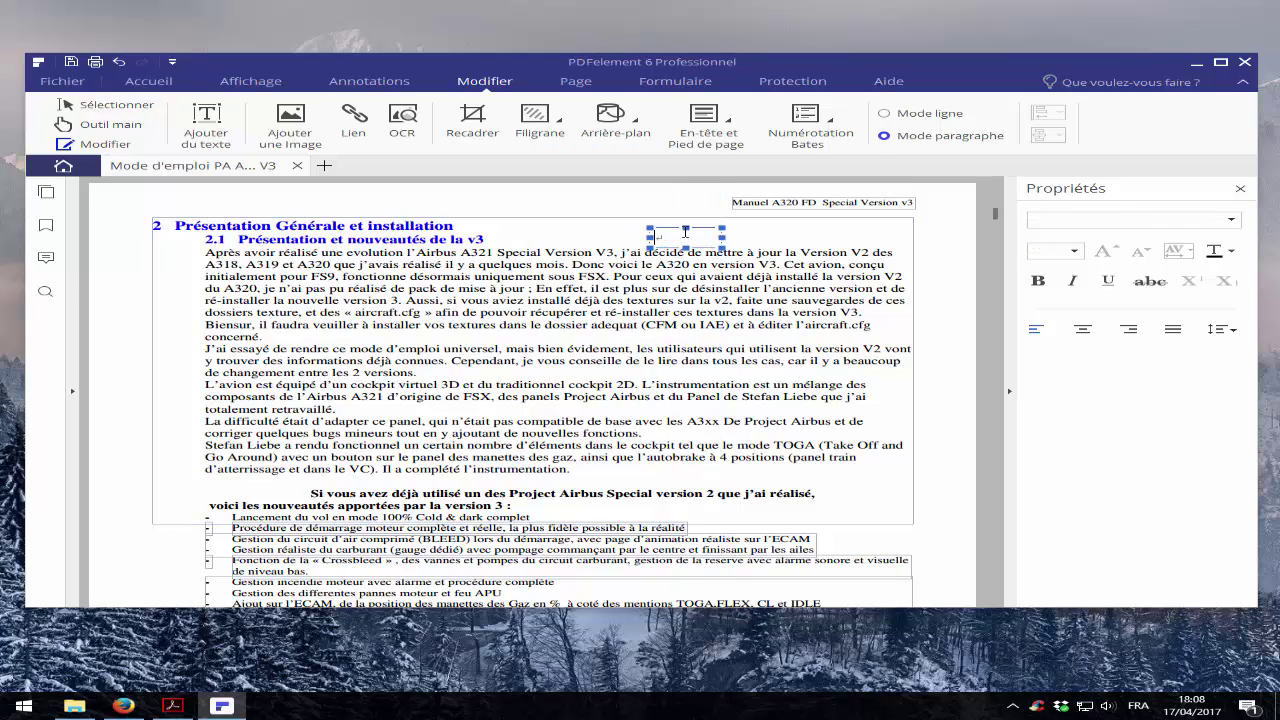
type("Bonjour")
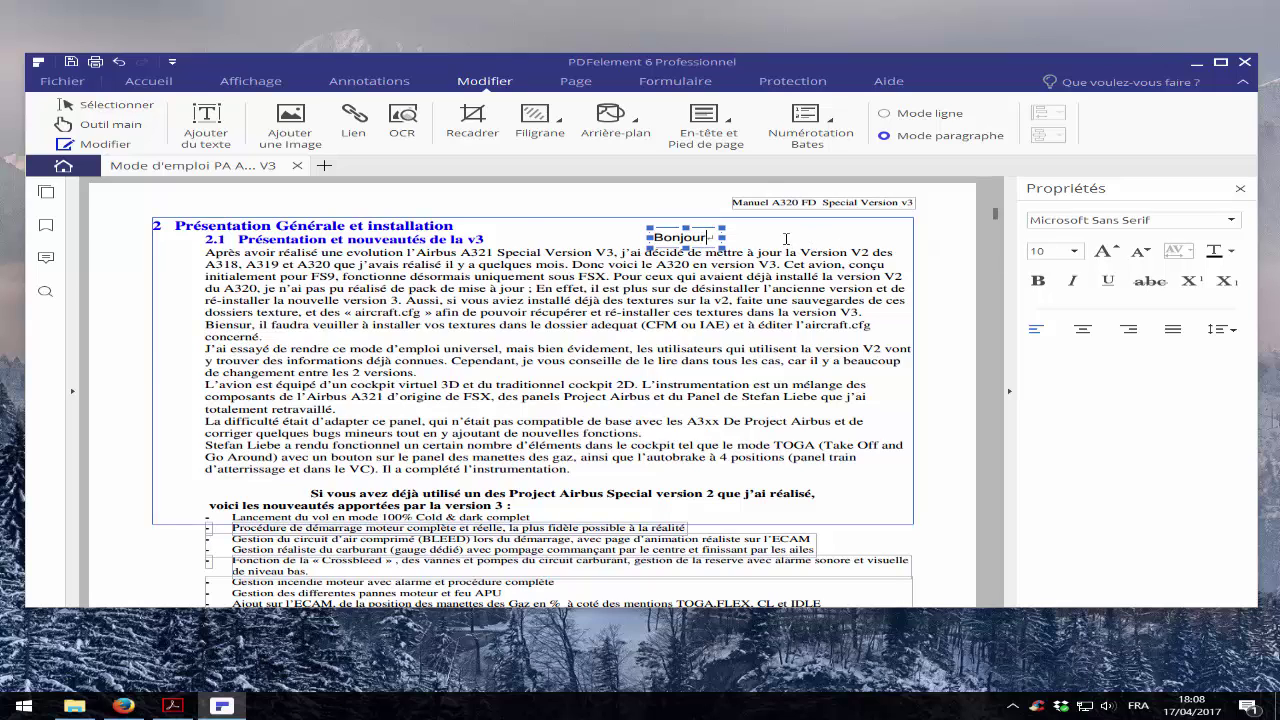
left_click(774, 233)
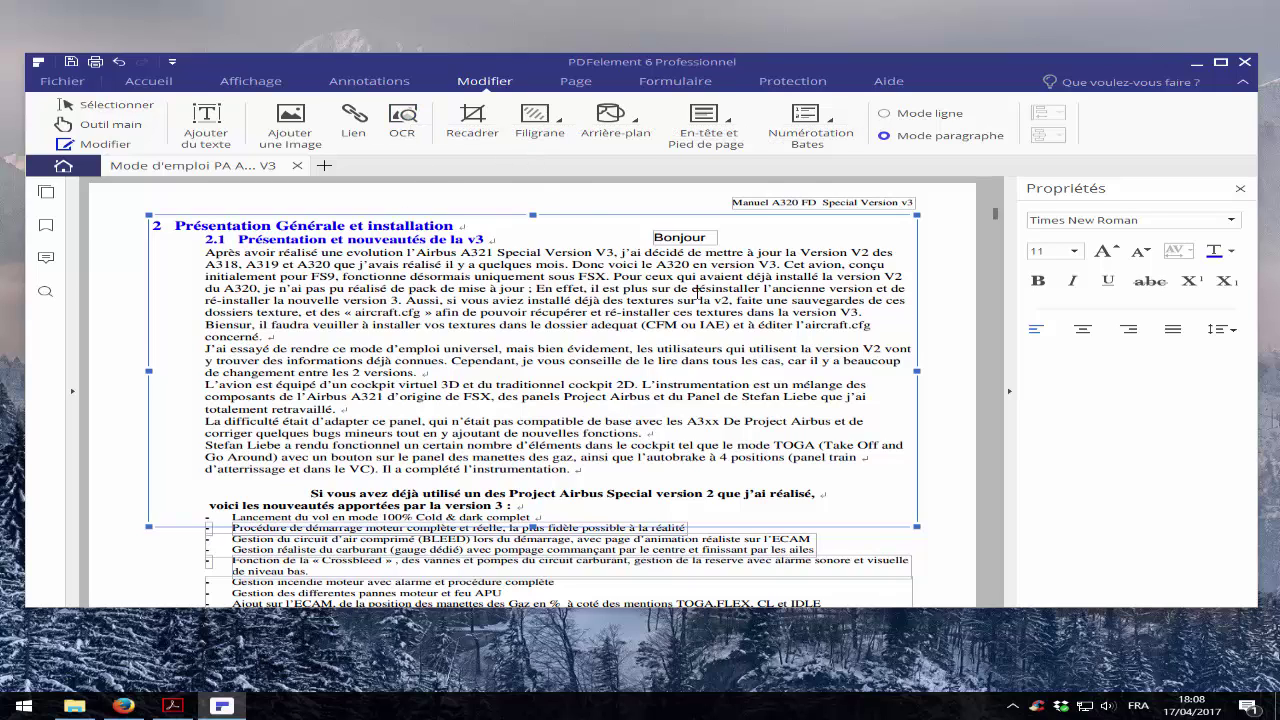
Add a text watermark reading "TIFR" to the manual and check it on the following pages
left_click(557, 124)
left_click(576, 166)
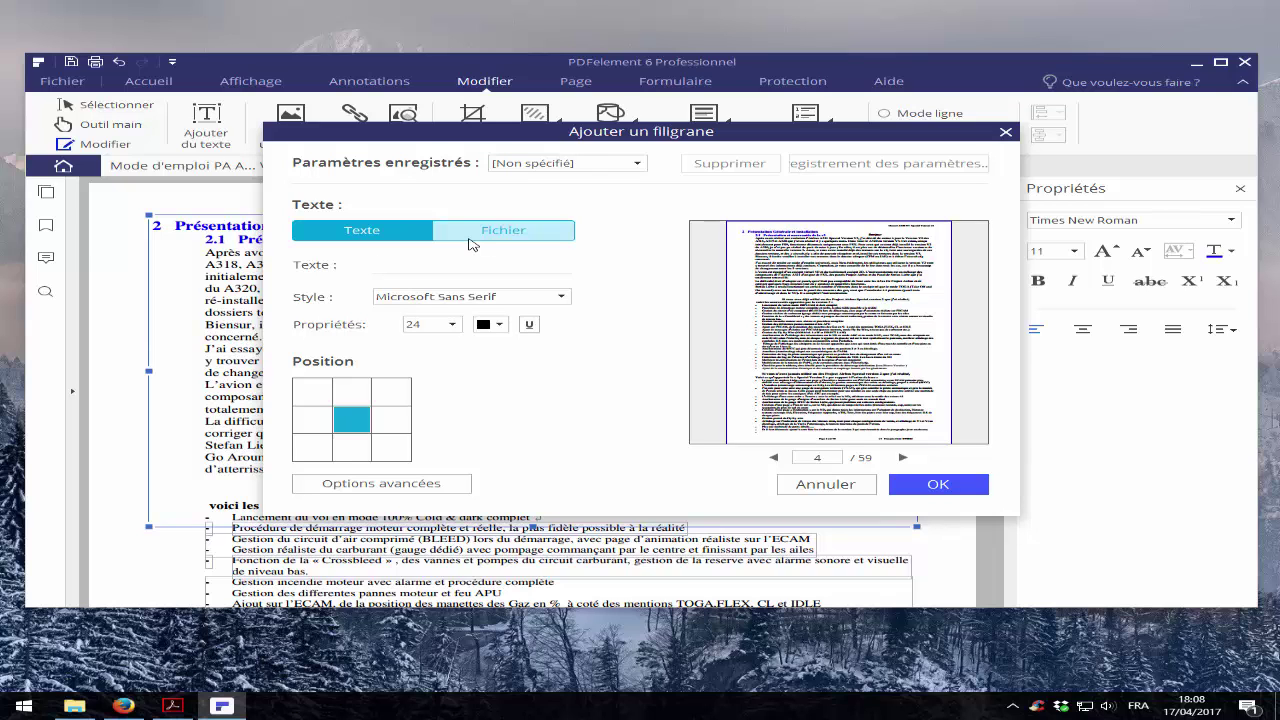
type("TIFR")
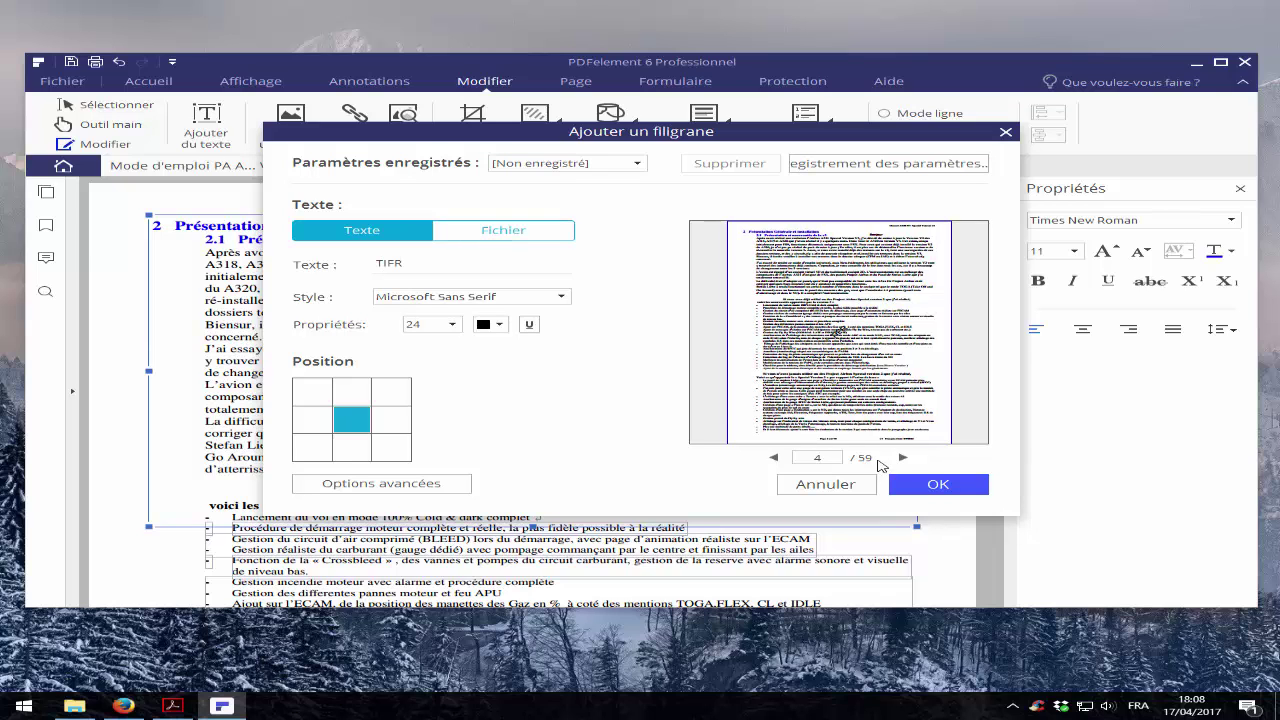
left_click(922, 484)
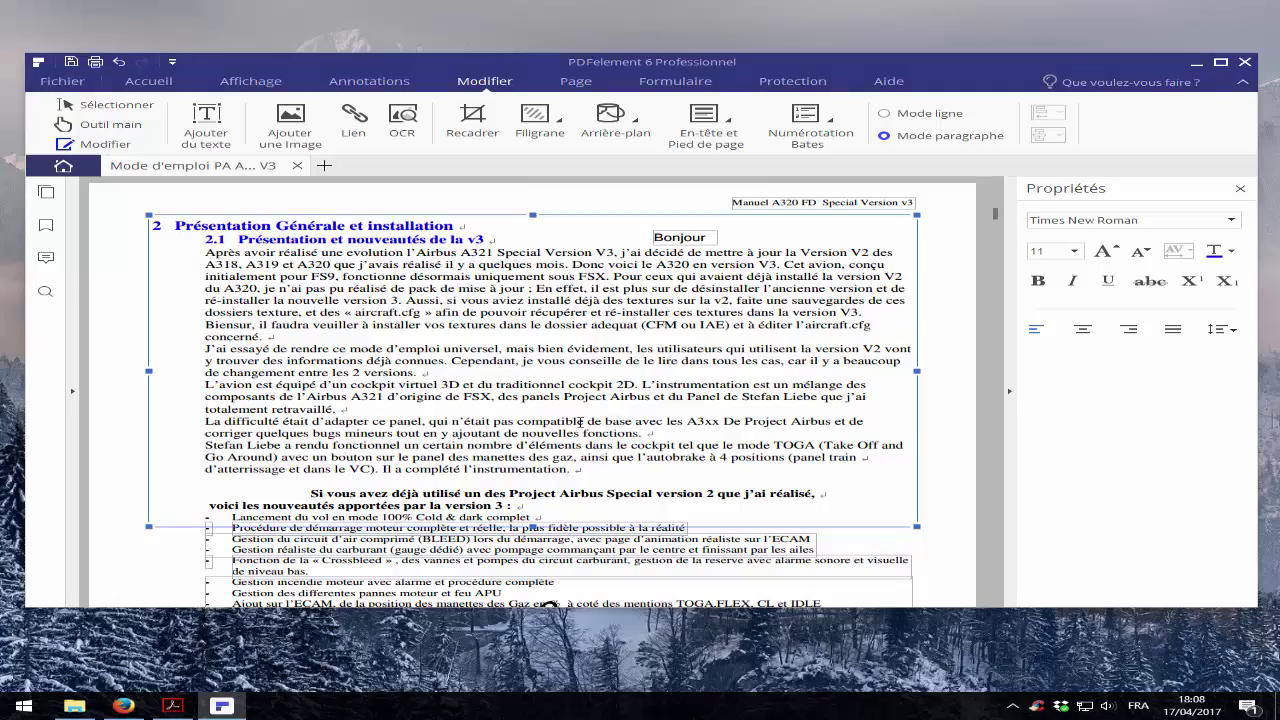
scroll(545, 415, "down", 3)
left_click(538, 396)
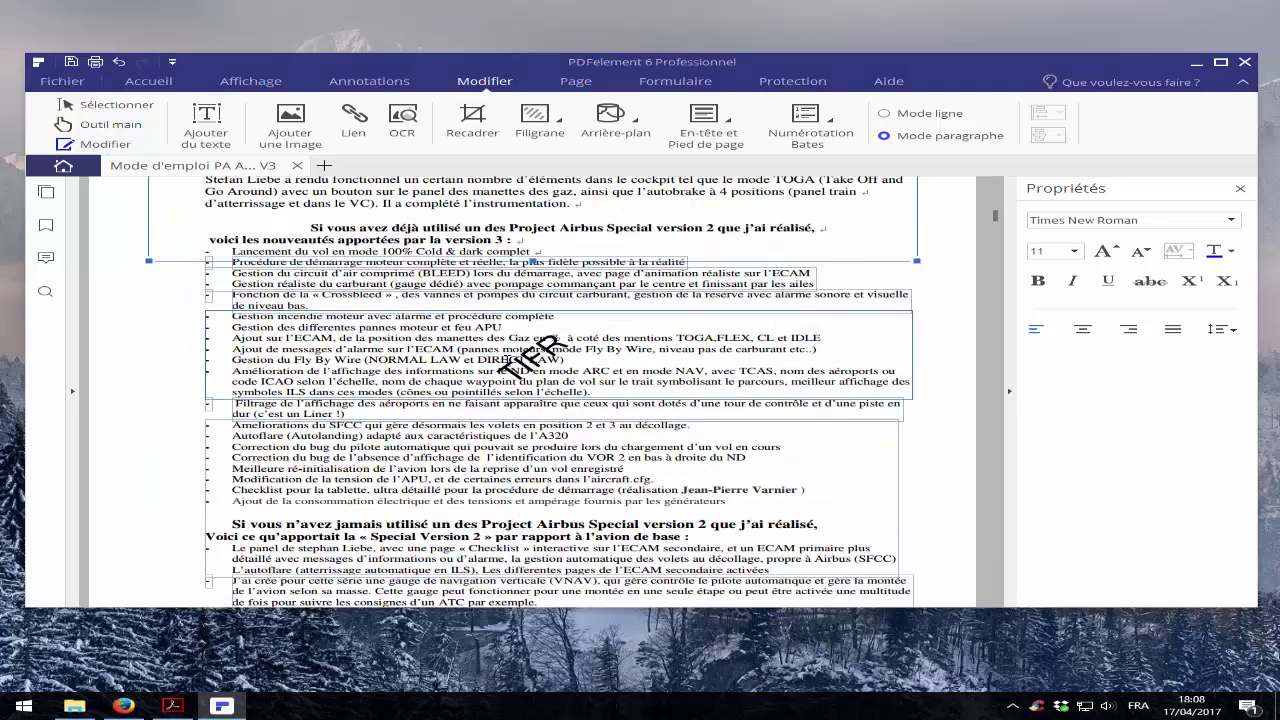
scroll(538, 362, "down", 10)
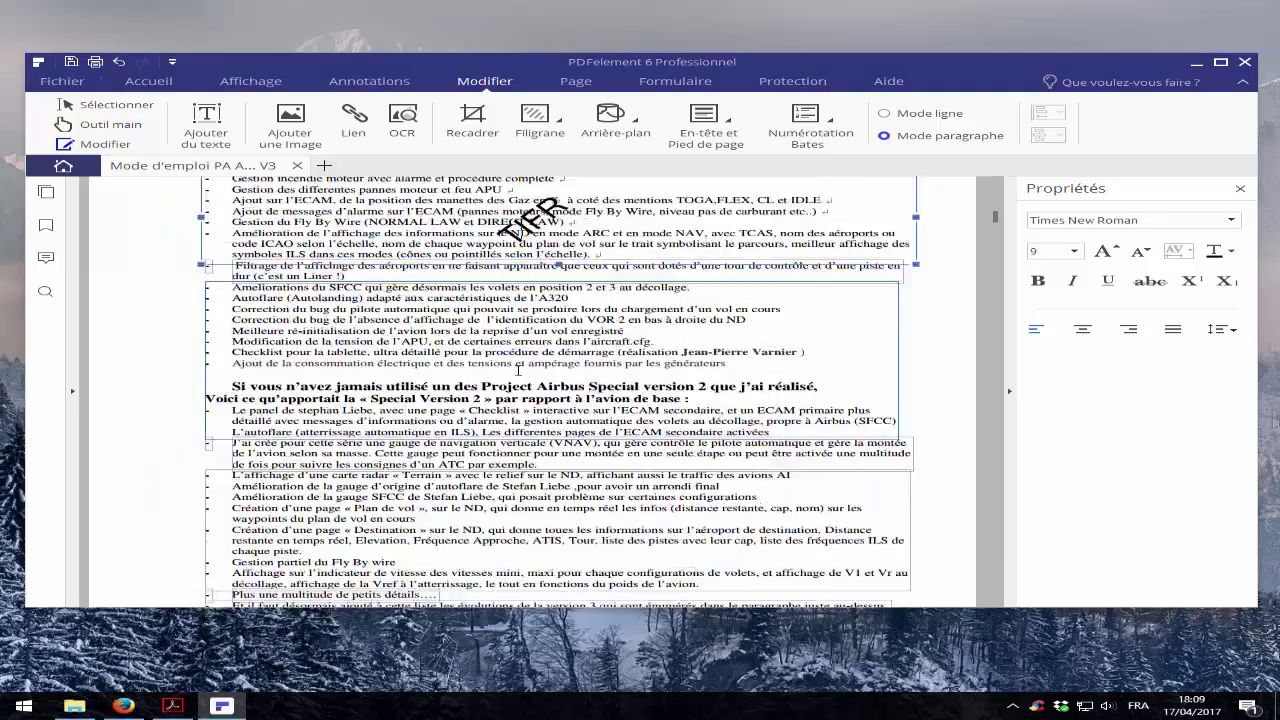
scroll(538, 362, "down", 20)
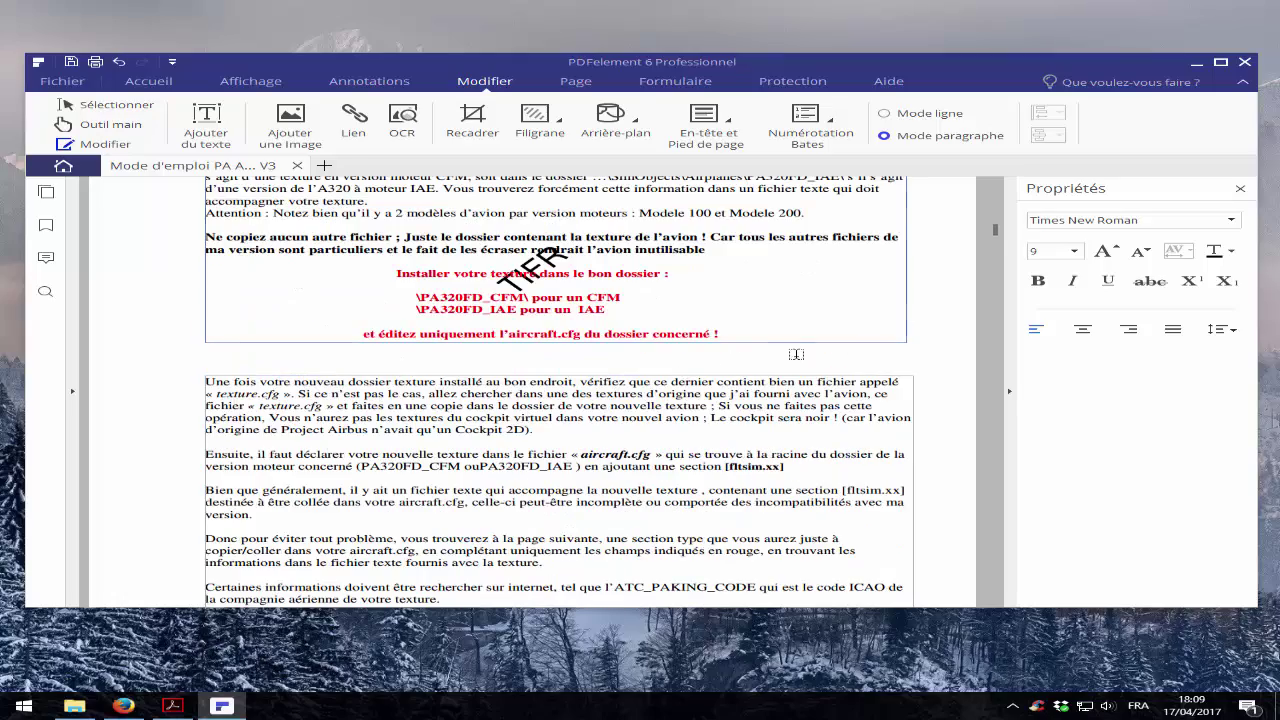
scroll(548, 345, "down", 15)
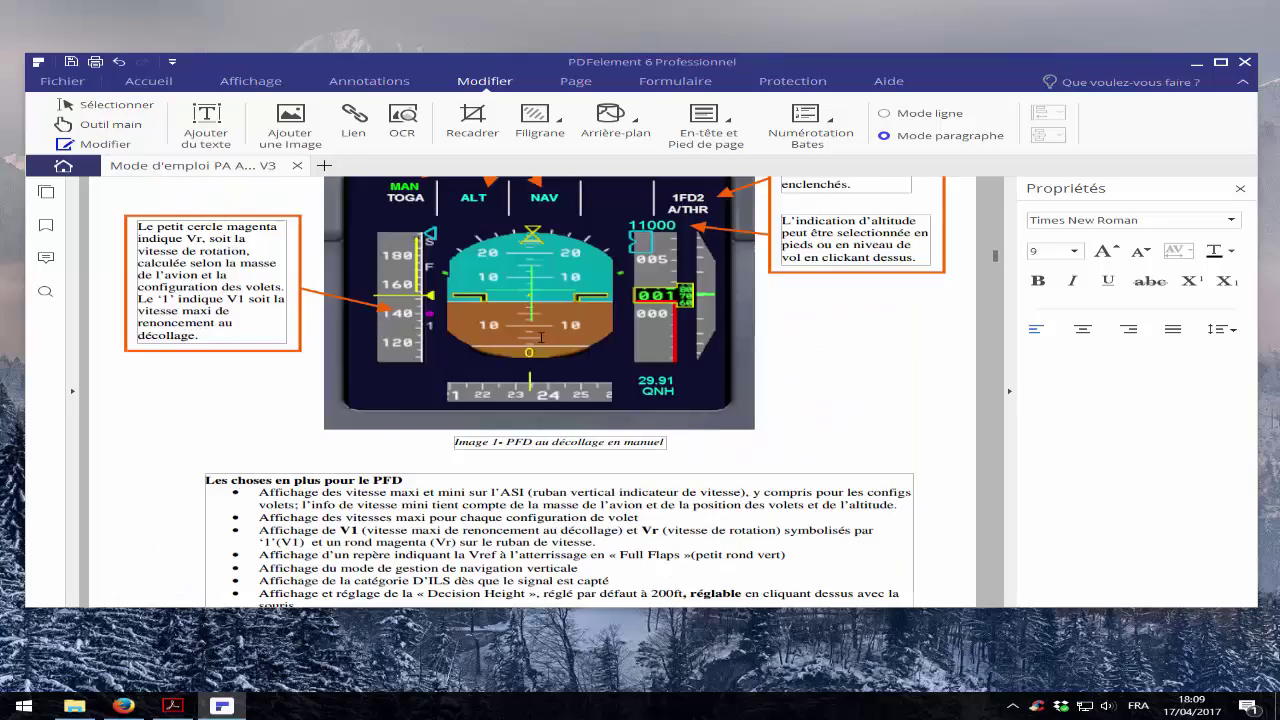